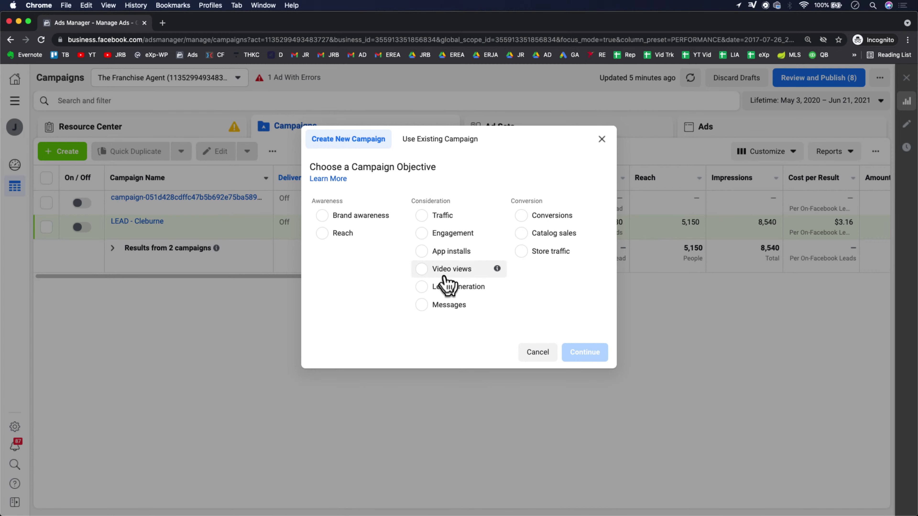
- Choose the Brand awareness objective for the new campaign and name the campaign "BRAND - Sample Ad"
click(356, 219)
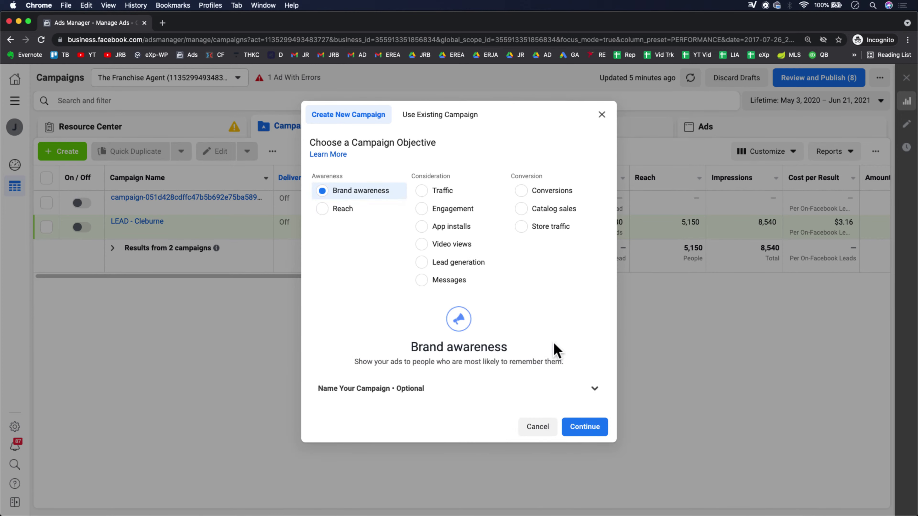
click(594, 388)
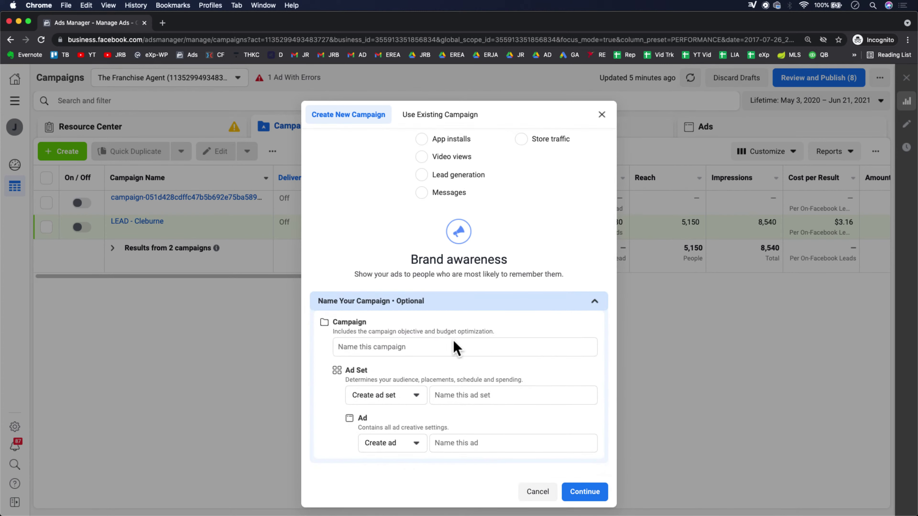
click(369, 347)
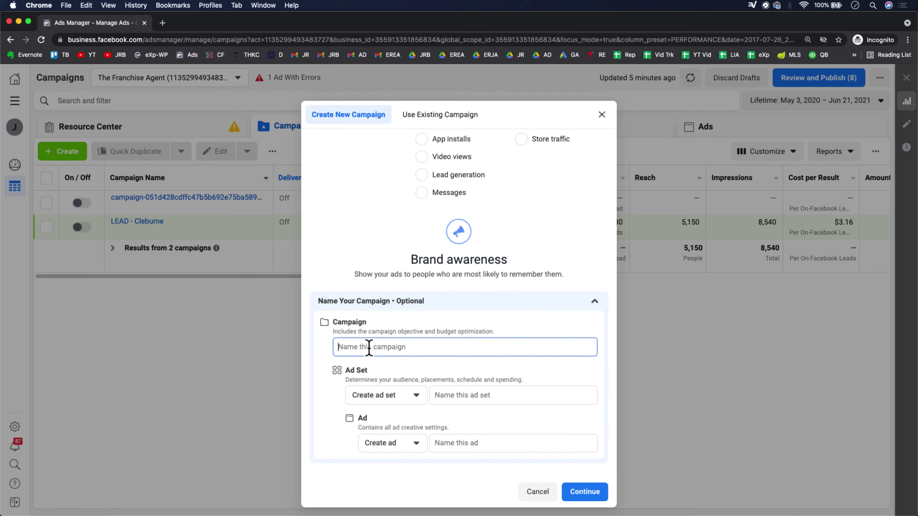
text(BRA)
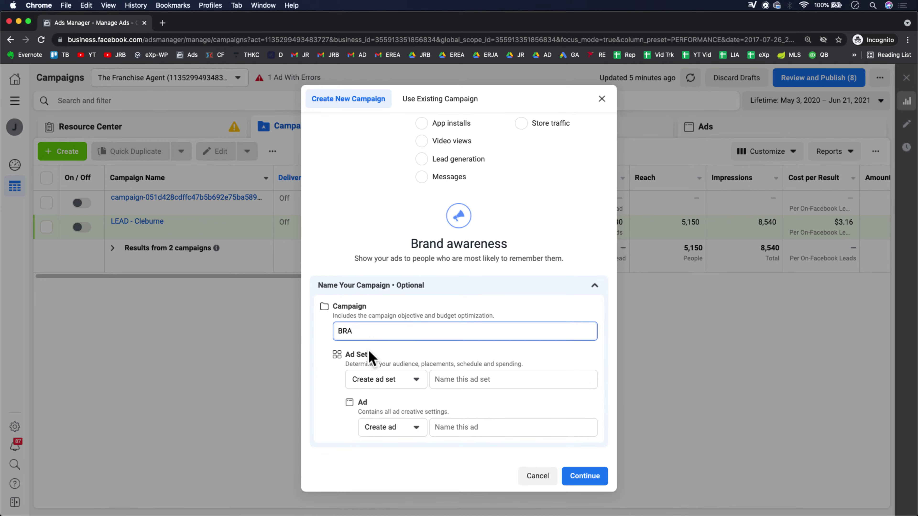
text(ND)
scroll(370, 356, up, 3)
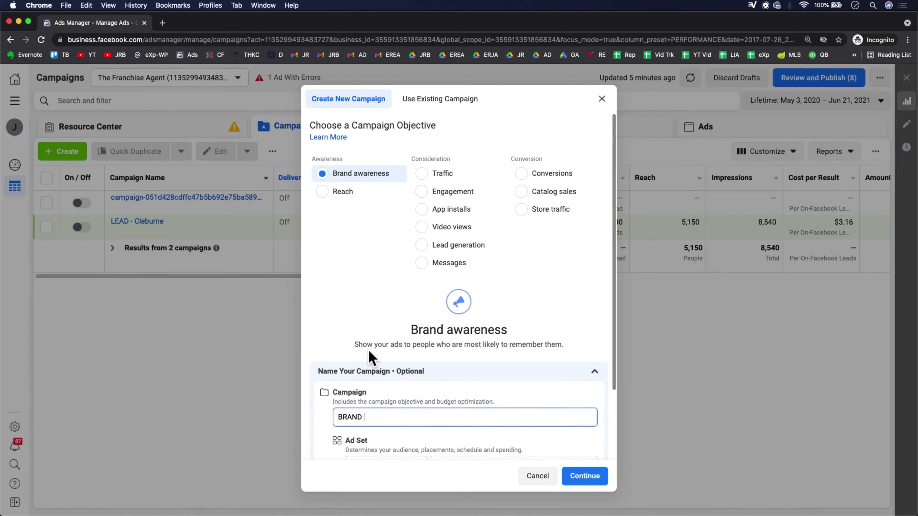
scroll(371, 354, down, 3)
text(- )
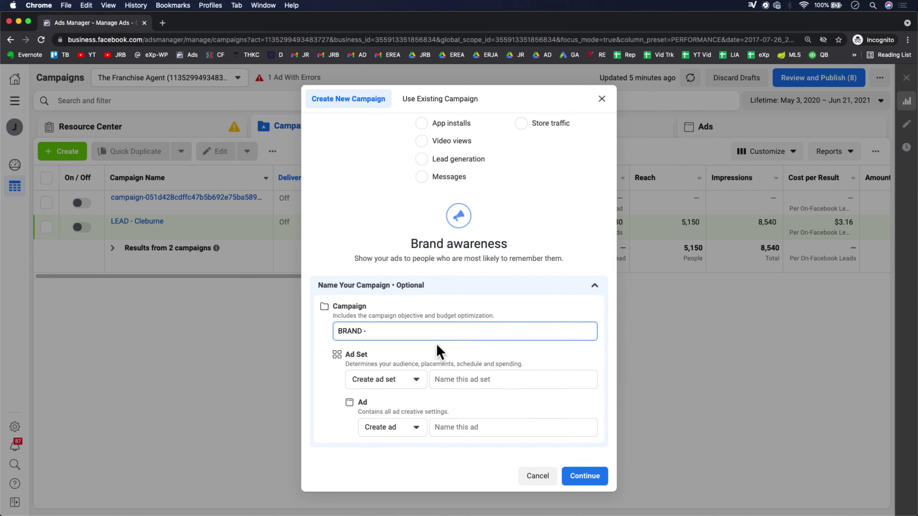
text(Sample Ad)
- Name the ad set "BRAND - No Interest - Sample Ad", building on a copy of the campaign name
triple_click(389, 330)
key(super+c)
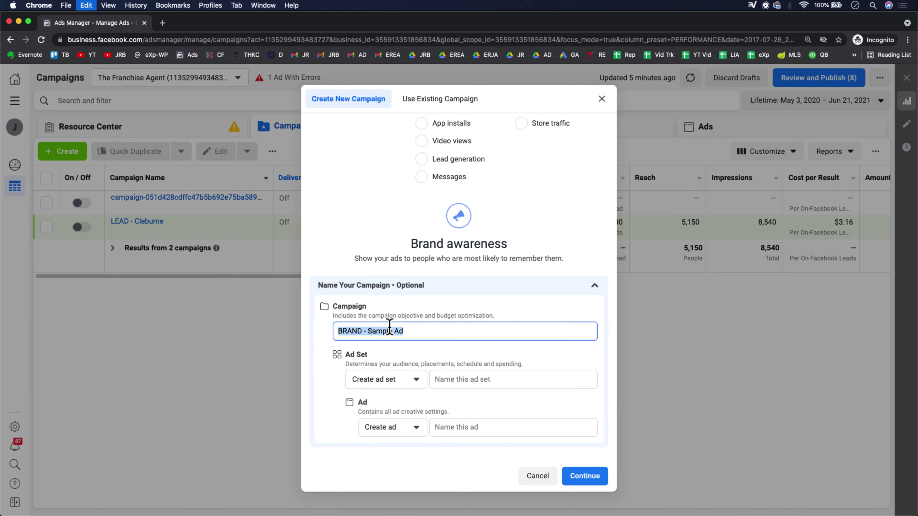
click(449, 379)
key(super+v)
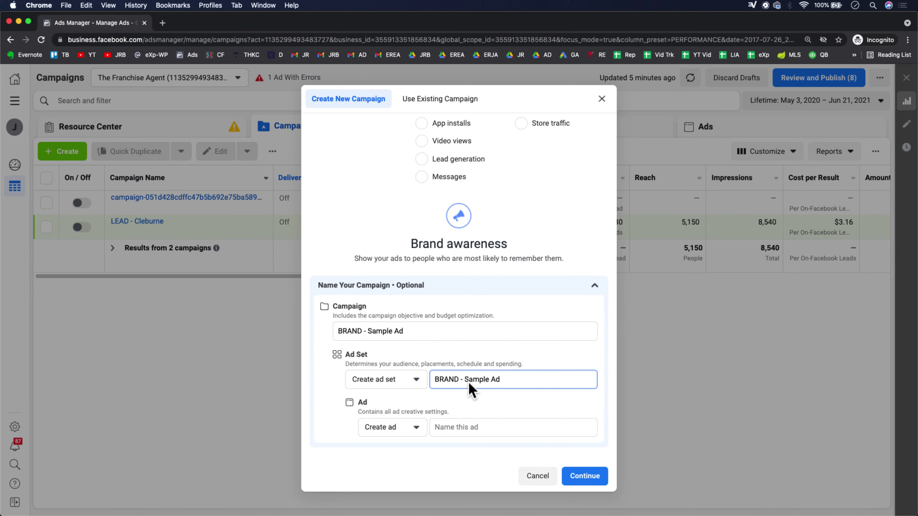
text(- No Interest)
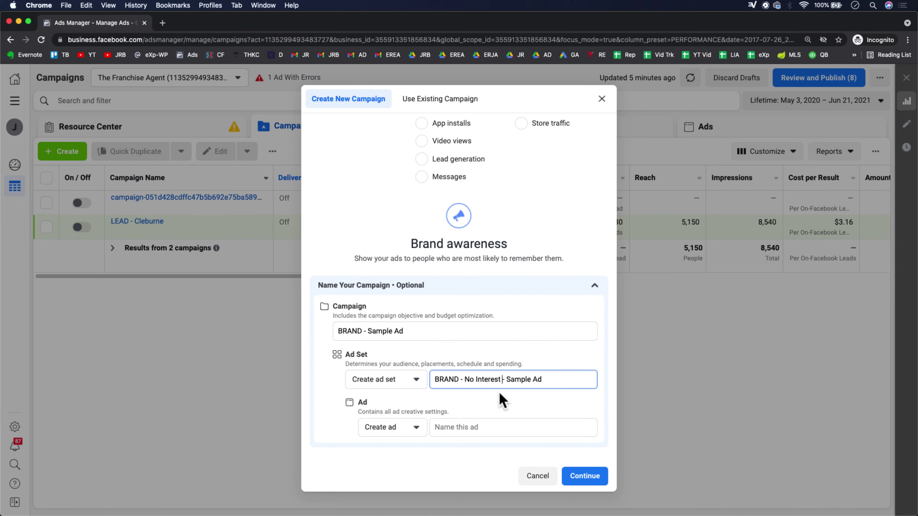
- Name the ad "BRAND - No Interest - Sample Ad" by copying the ad set name, and create the campaign draft
triple_click(483, 379)
key(cmd+c)
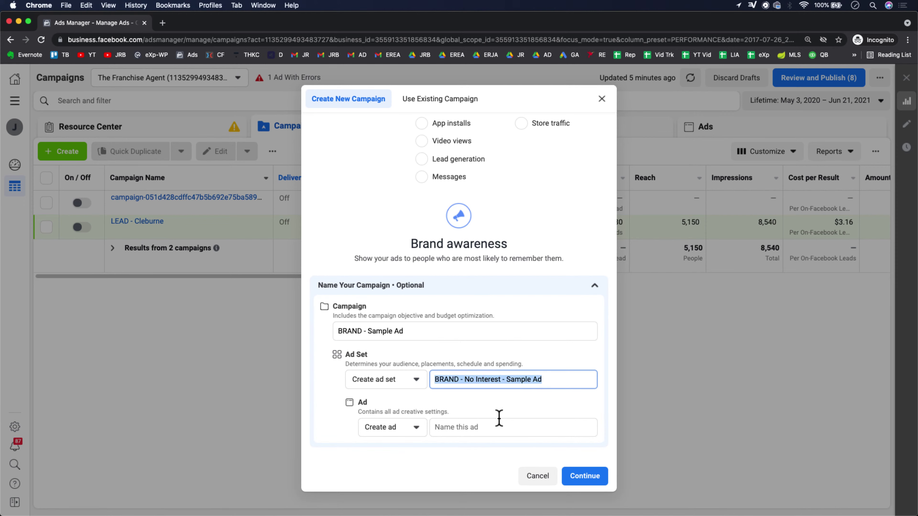
click(499, 429)
key(super+v)
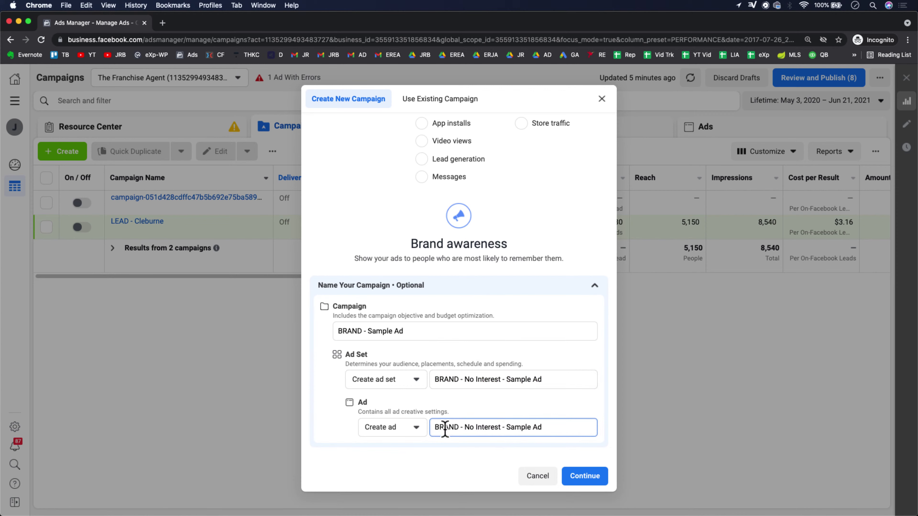
drag(503, 428, 467, 427)
click(548, 428)
drag(465, 427, 508, 428)
drag(508, 428, 504, 428)
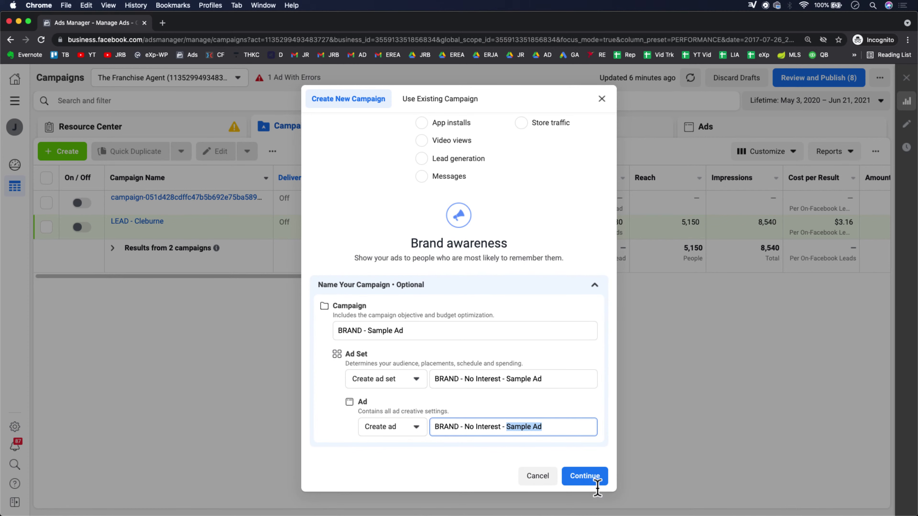
click(593, 477)
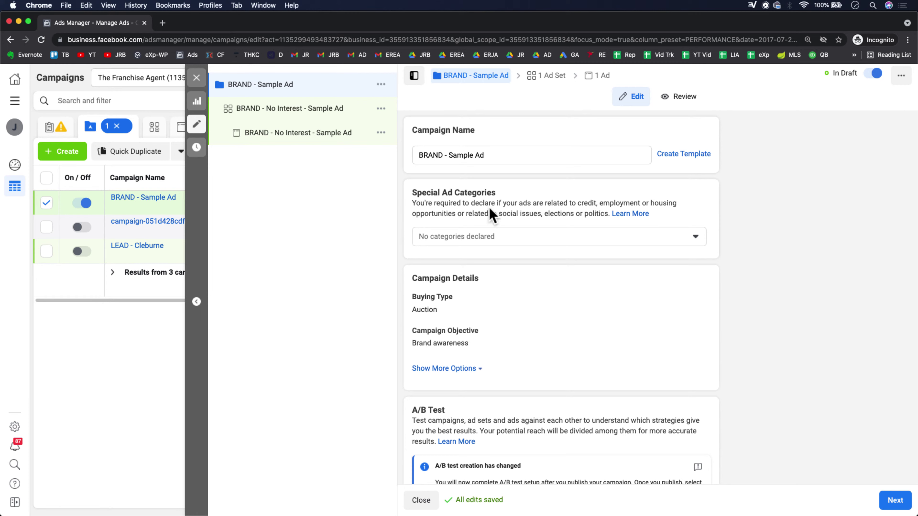
- Look through the special ad category options without declaring any category
click(540, 241)
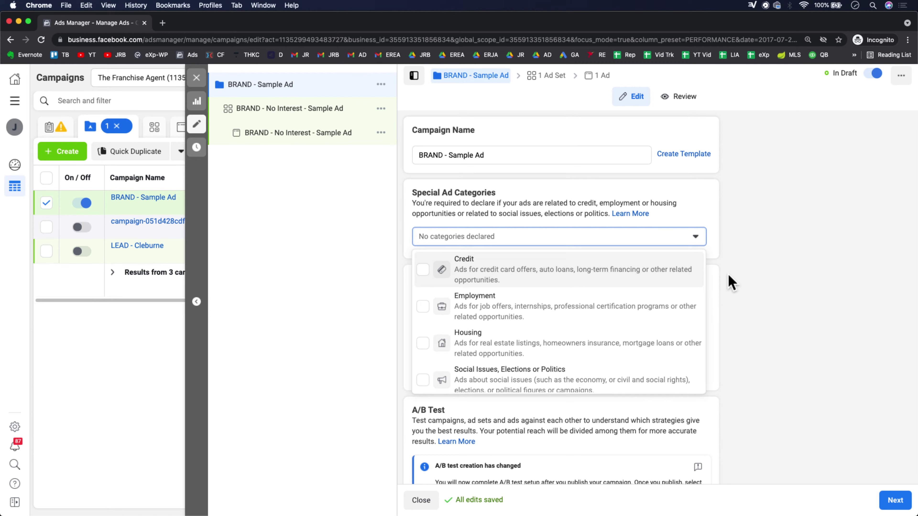
click(824, 356)
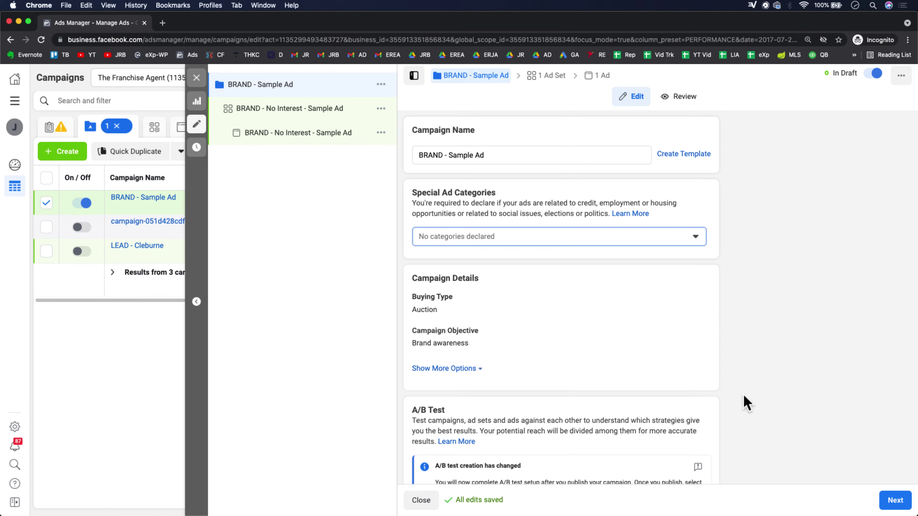
- Turn on campaign budget optimization and set the daily campaign budget to $500
scroll(746, 402, down, 5)
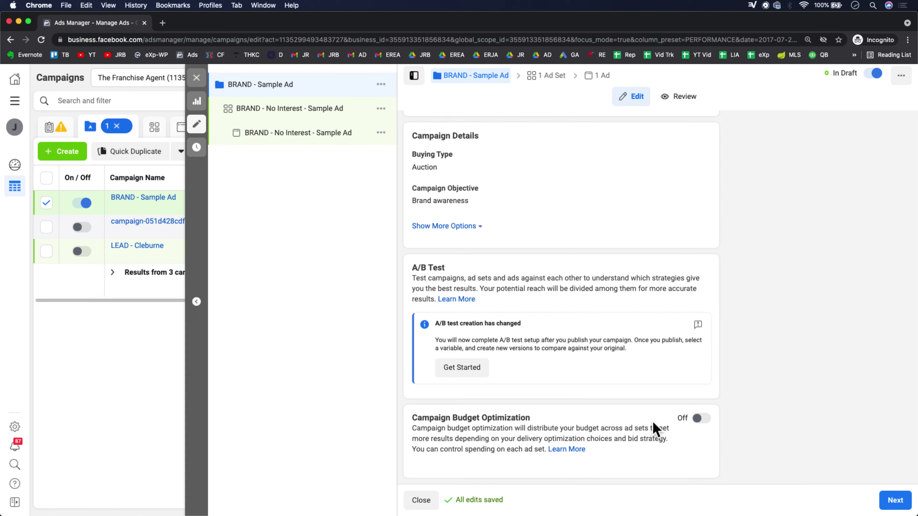
click(703, 419)
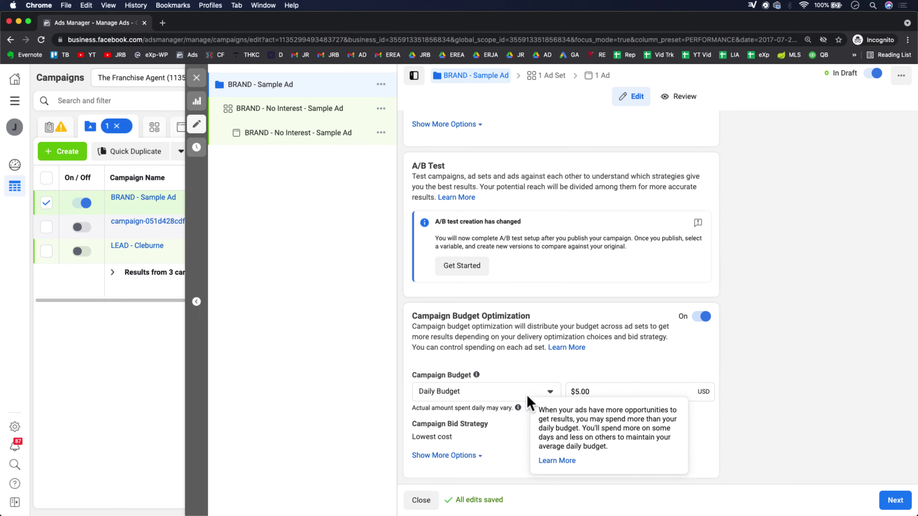
click(549, 393)
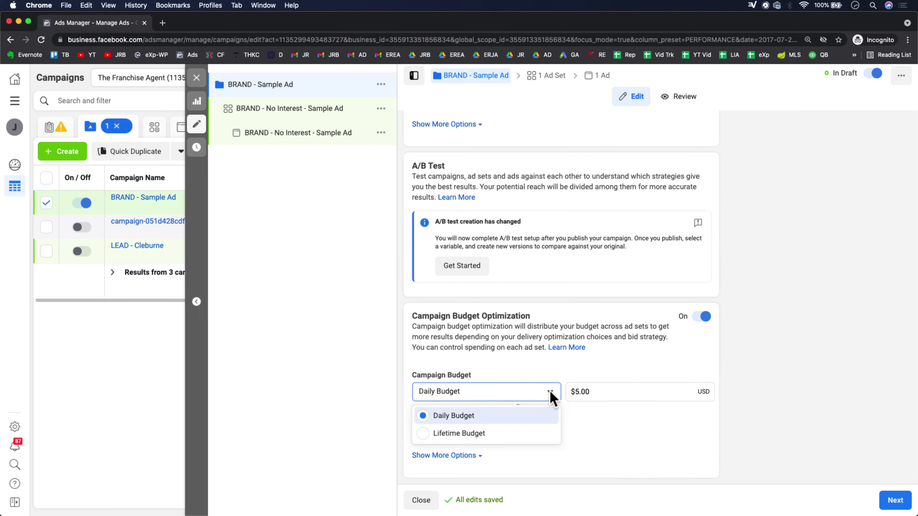
click(591, 393)
text(500)
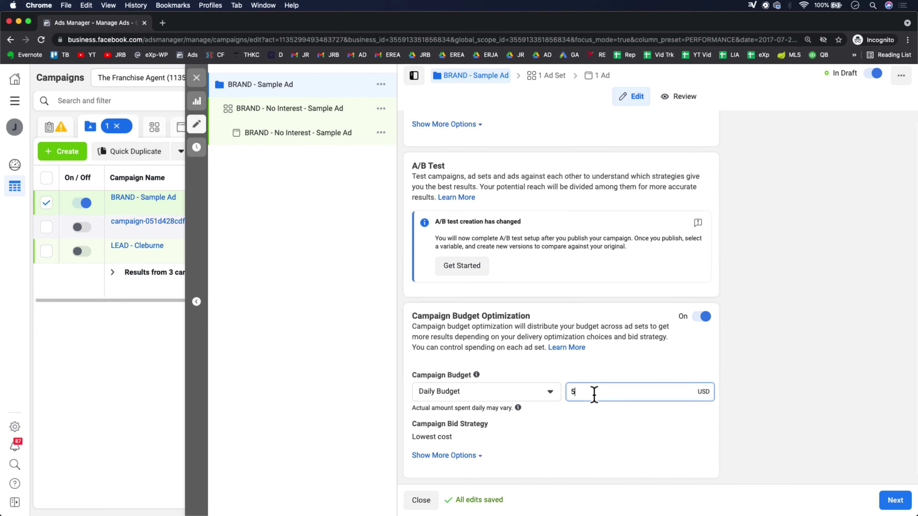
click(821, 399)
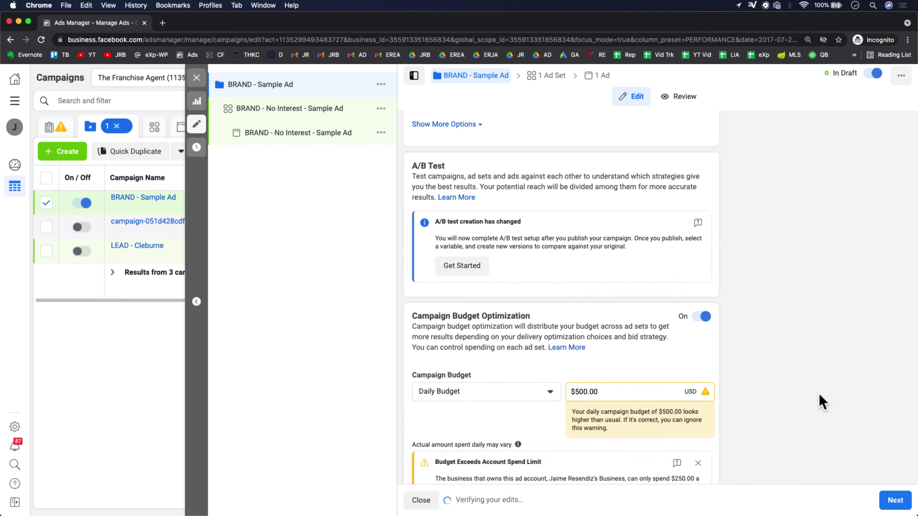
- Set the daily campaign budget to $50 and continue to the ad set's settings
click(632, 392)
key(BackSpace)
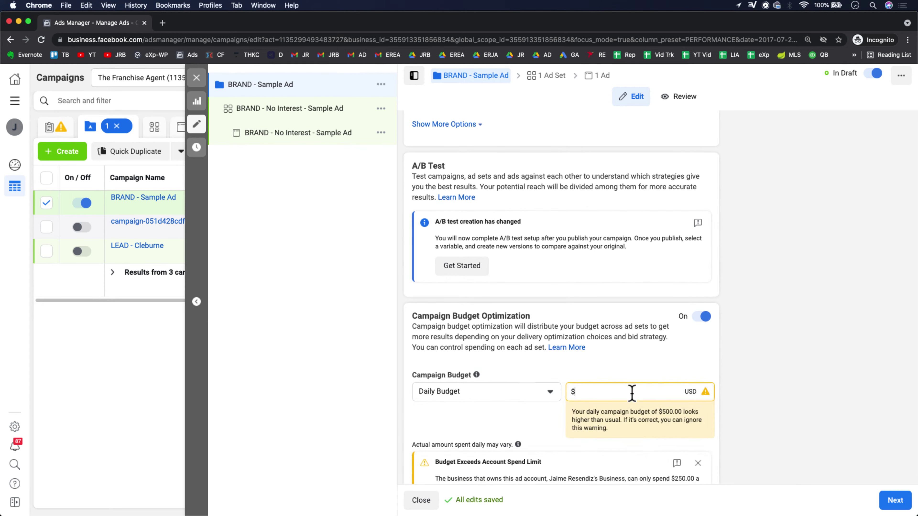
text(50)
click(821, 433)
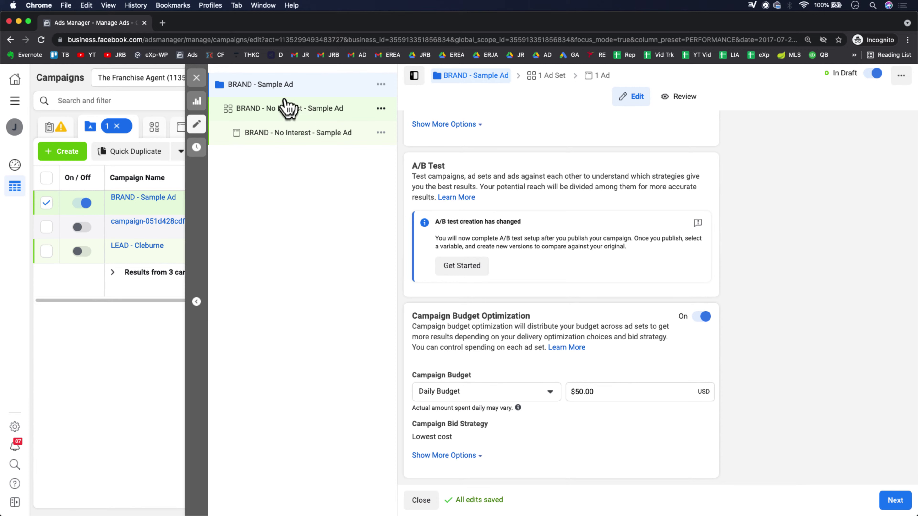
scroll(502, 449, up, 5)
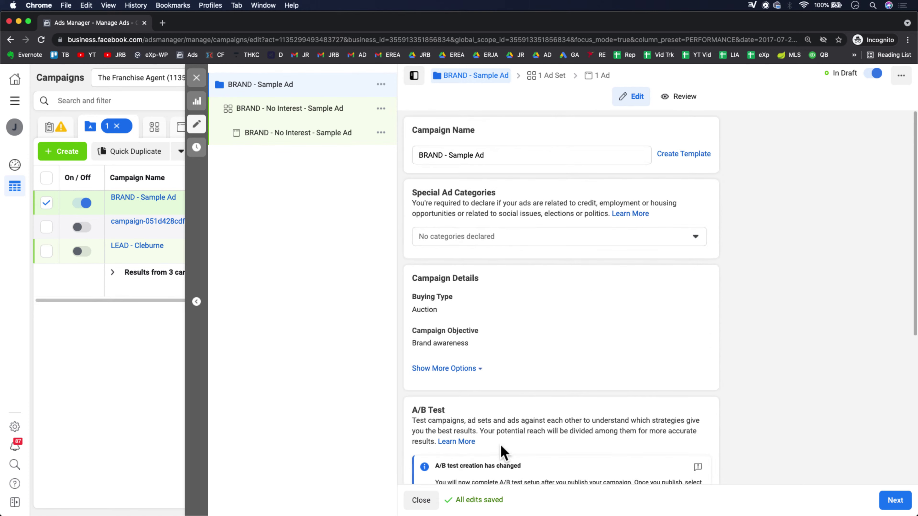
scroll(521, 452, down, 7)
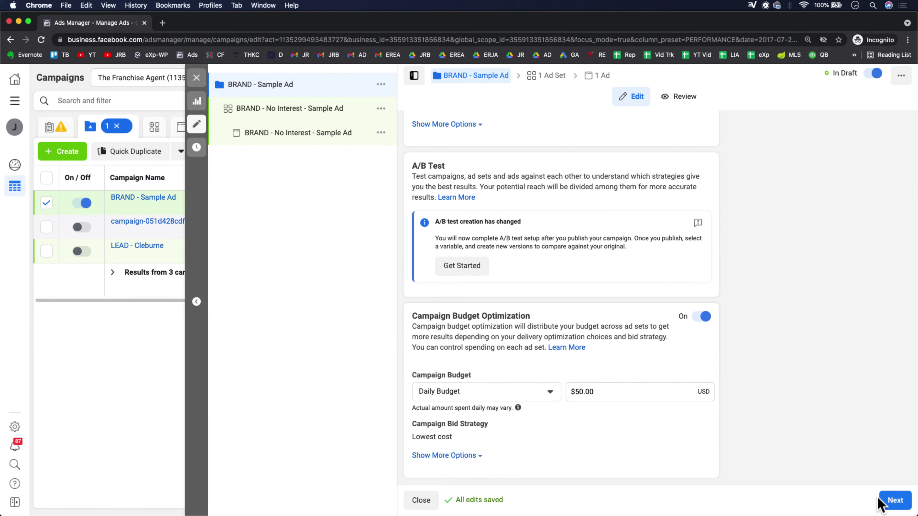
click(892, 500)
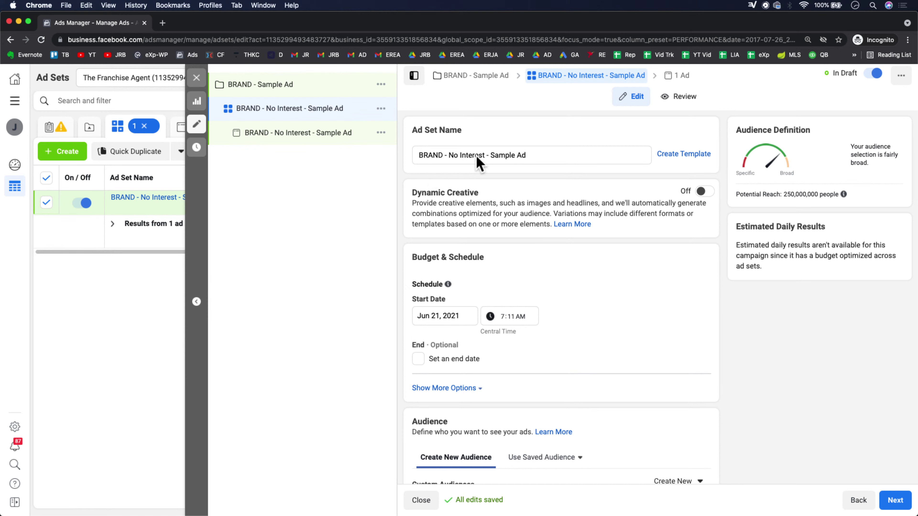
- Examine the ad set's name, schedule, audience targeting and placement settings
drag(486, 155, 449, 154)
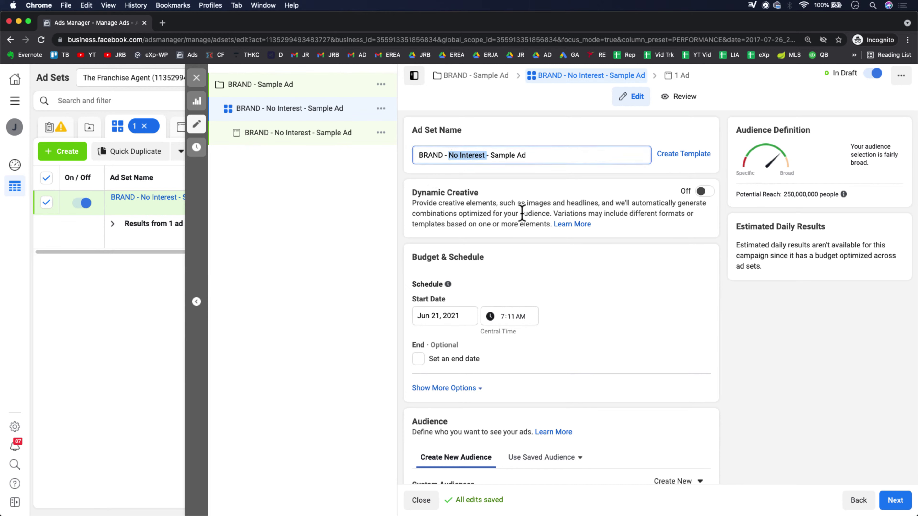
scroll(522, 213, down, 10)
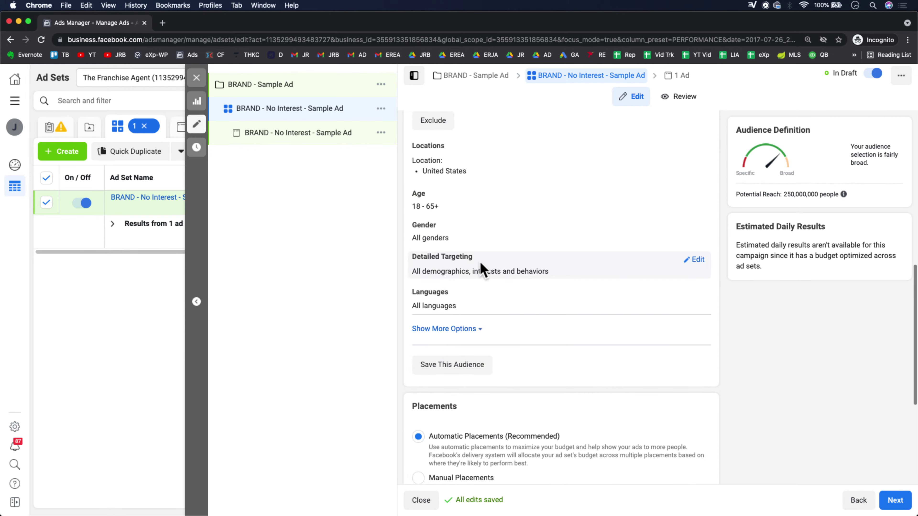
scroll(482, 268, up, 10)
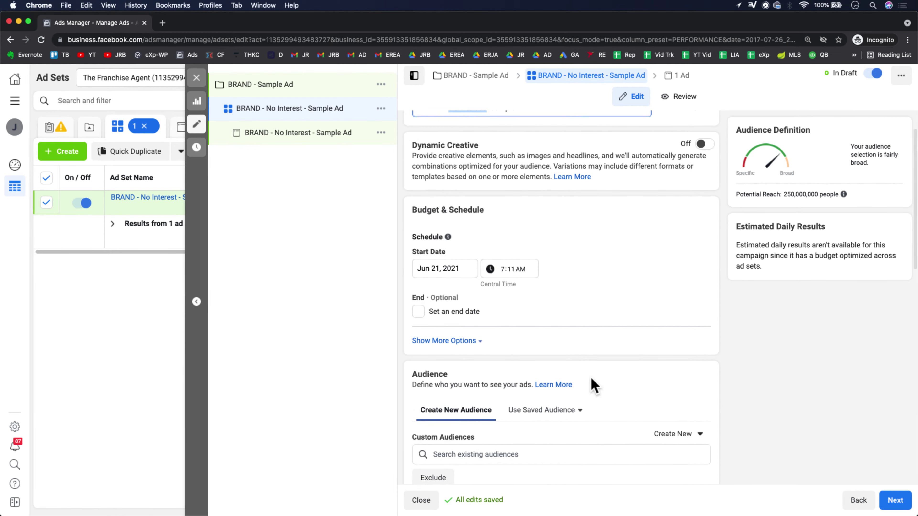
scroll(593, 384, down, 4)
scroll(592, 384, down, 3)
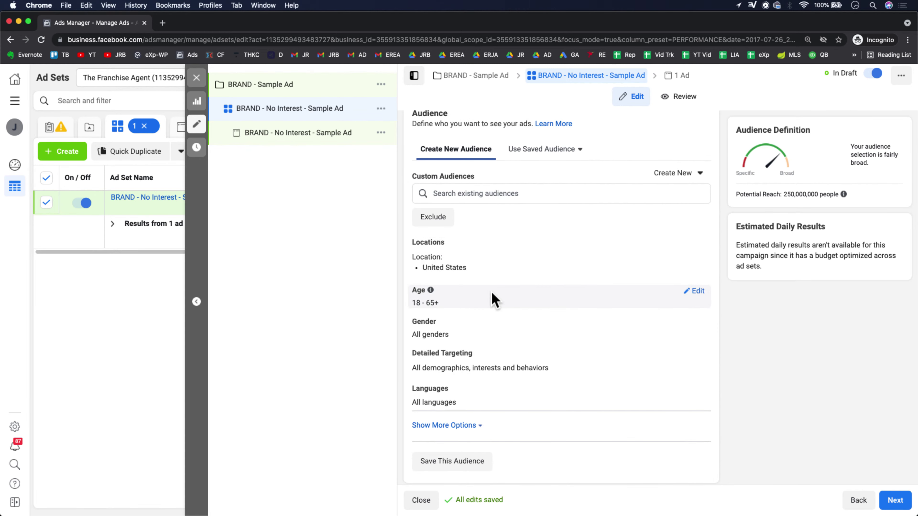
scroll(495, 299, down, 5)
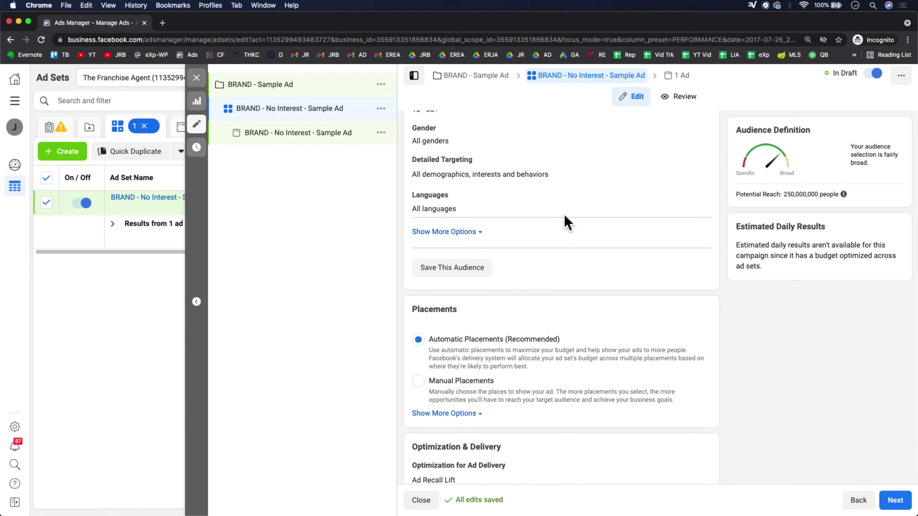
scroll(568, 223, up, 15)
click(483, 155)
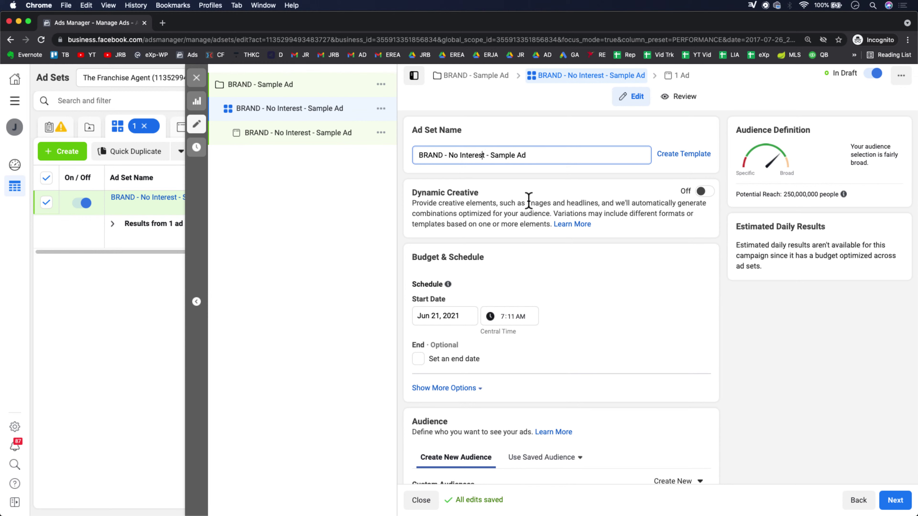
click(485, 154)
click(551, 155)
click(521, 156)
click(495, 154)
click(492, 151)
drag(492, 151, 454, 155)
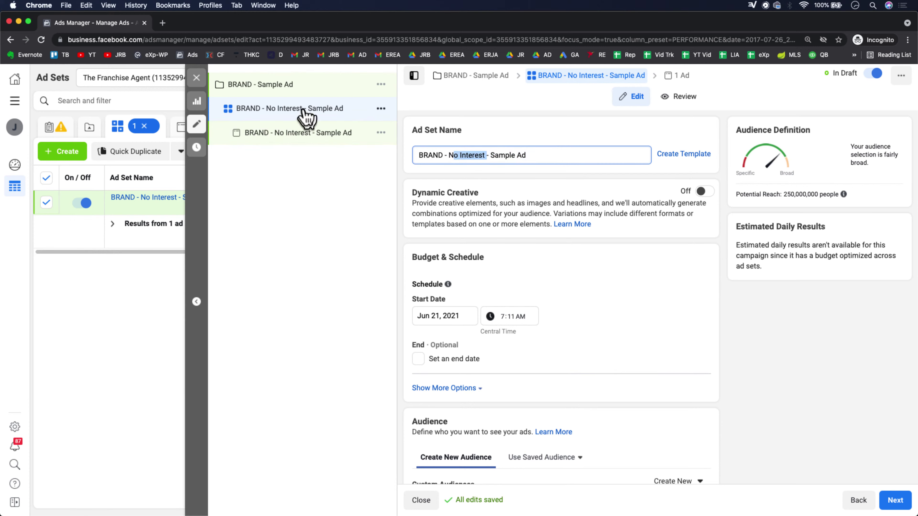
click(429, 156)
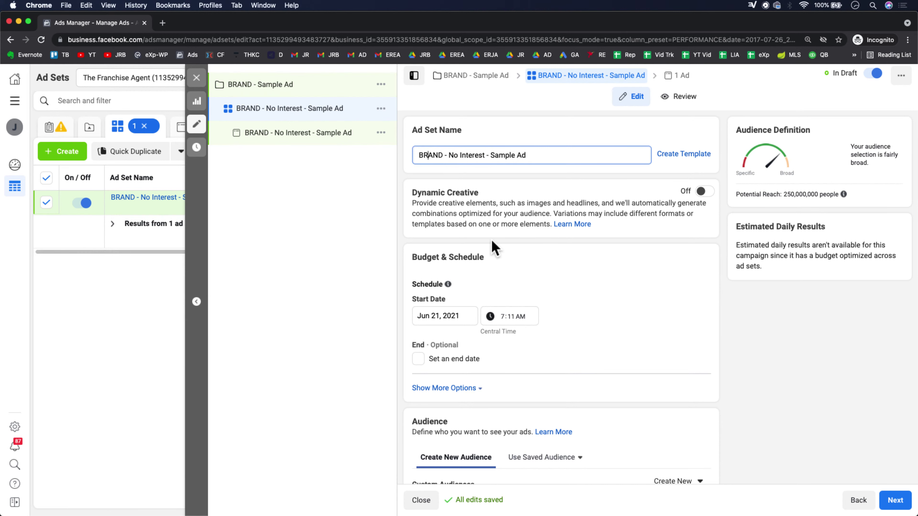
- Open the location targeting in the ad set's Audience section for editing
scroll(494, 250, down, 1)
scroll(545, 254, down, 2)
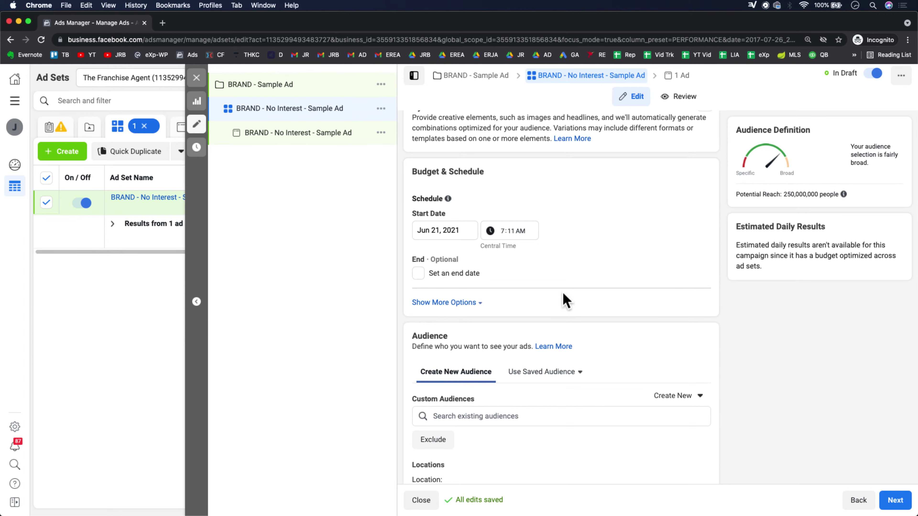
scroll(564, 300, down, 1)
scroll(492, 275, down, 5)
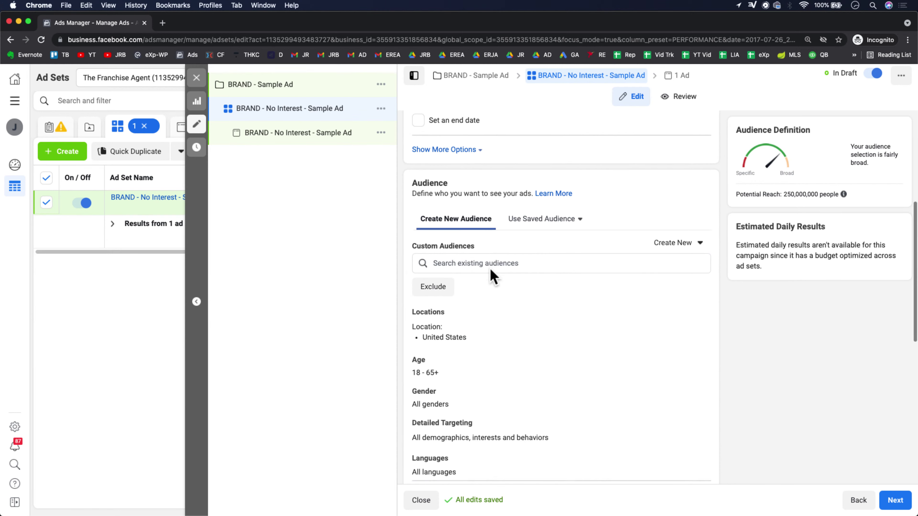
scroll(491, 271, up, 3)
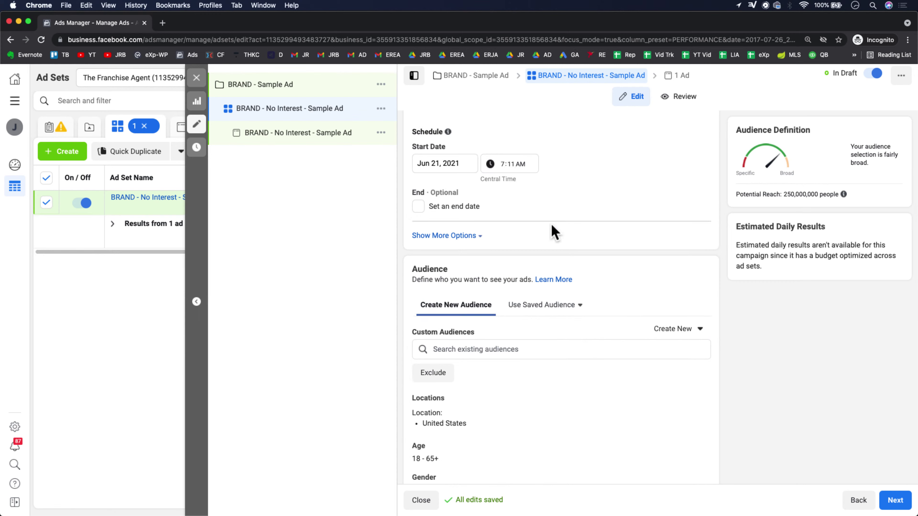
scroll(551, 228, down, 3)
scroll(553, 231, down, 3)
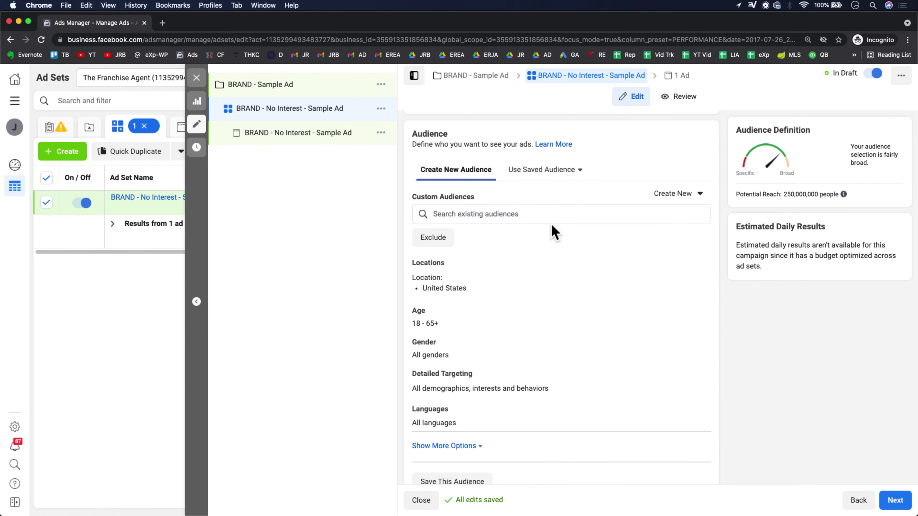
scroll(555, 232, down, 3)
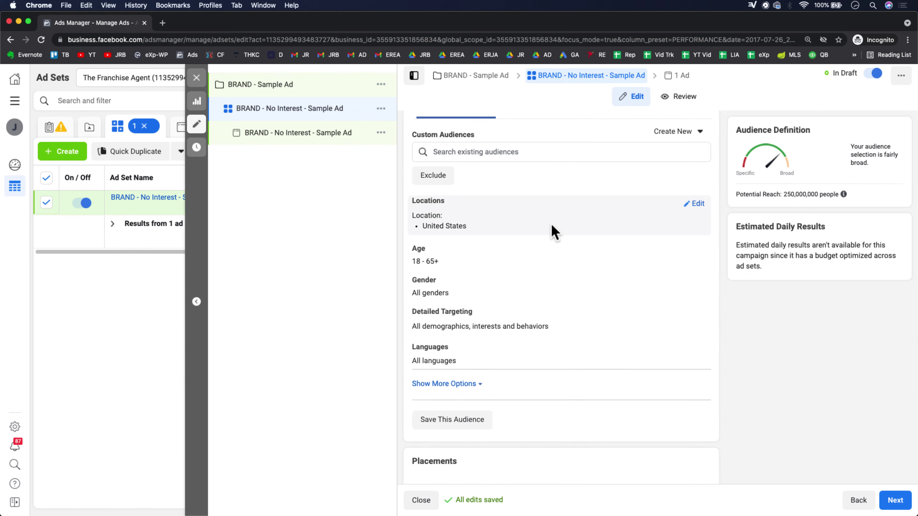
click(694, 203)
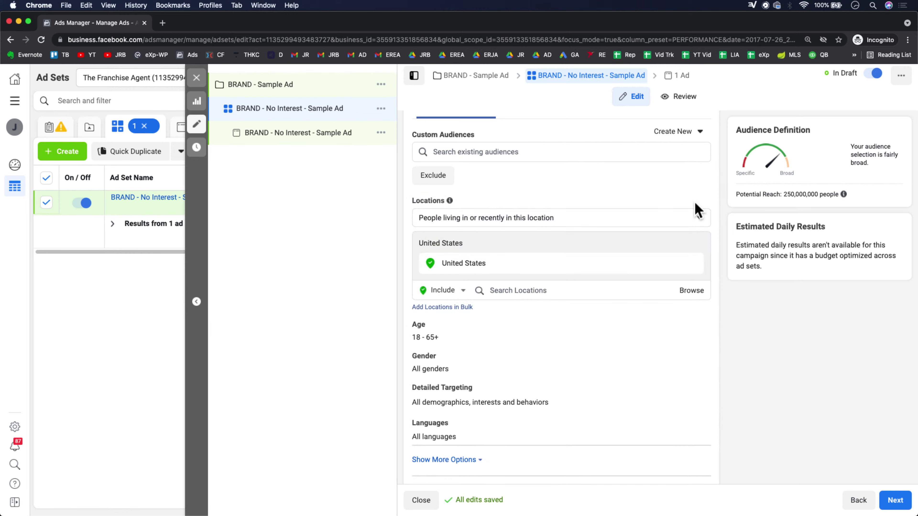
- Look through the saved audiences and the existing custom audiences without choosing any
scroll(696, 208, up, 3)
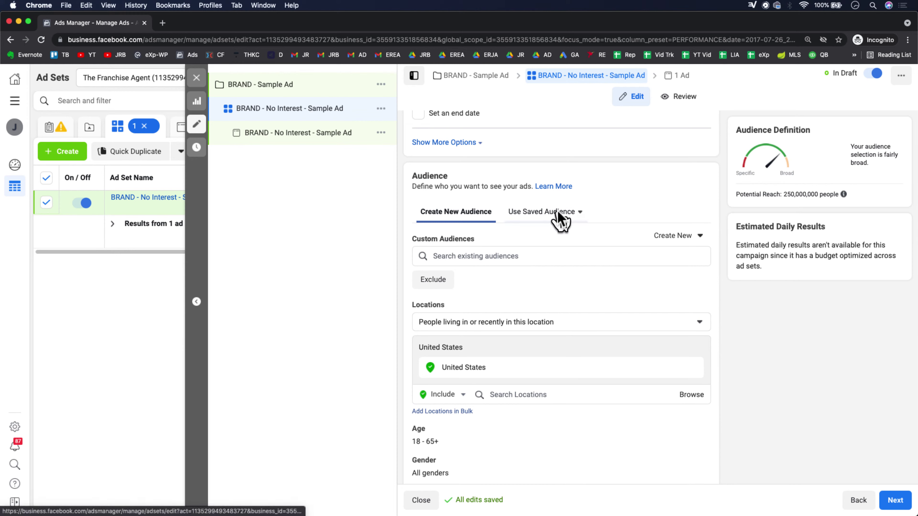
click(554, 217)
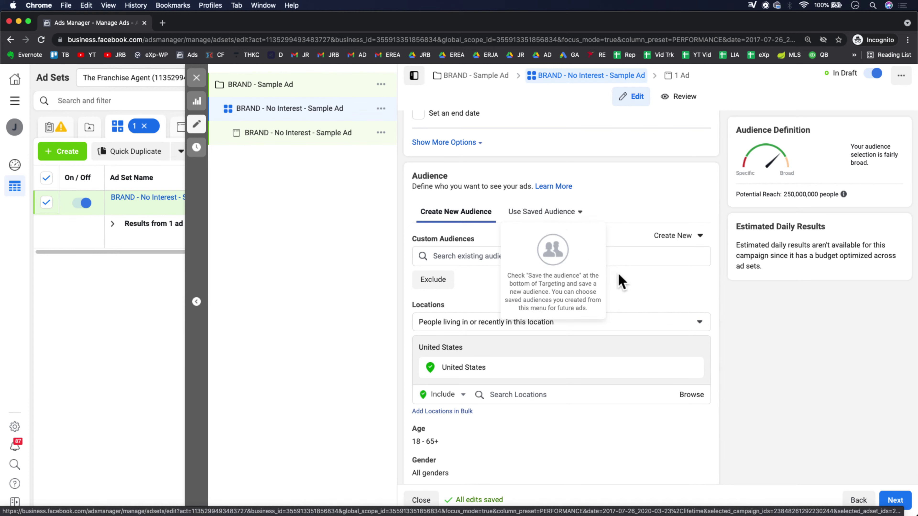
click(625, 263)
scroll(627, 263, down, 5)
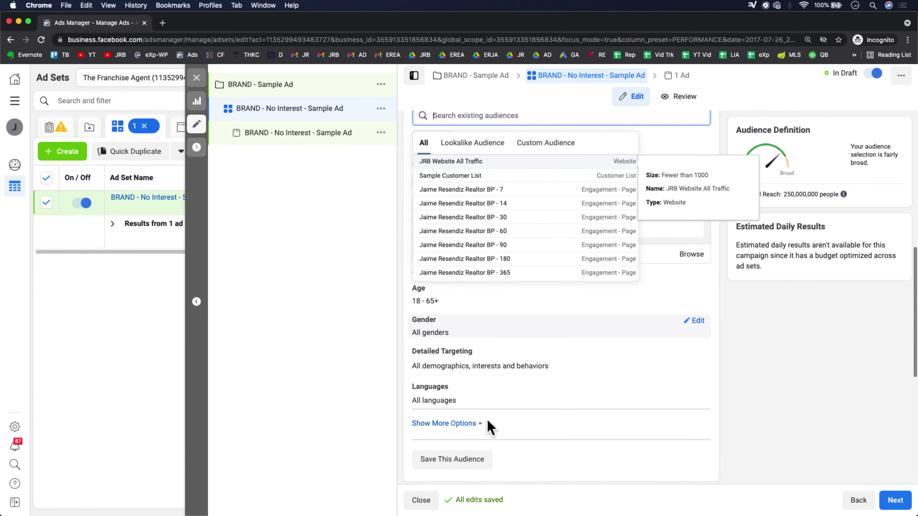
click(755, 371)
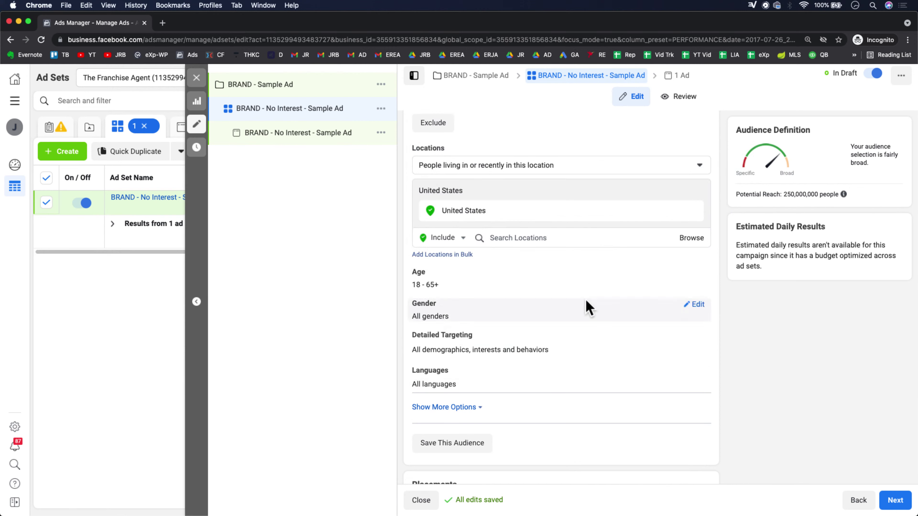
- Set the United States location targeting to "People living in this location"
scroll(565, 389, up, 2)
scroll(496, 318, down, 2)
mouse_move(478, 345)
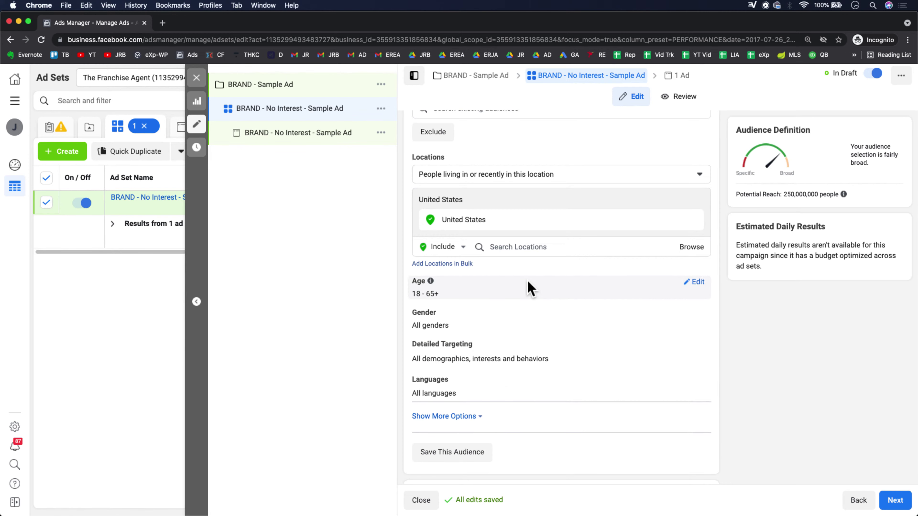
scroll(527, 283, up, 5)
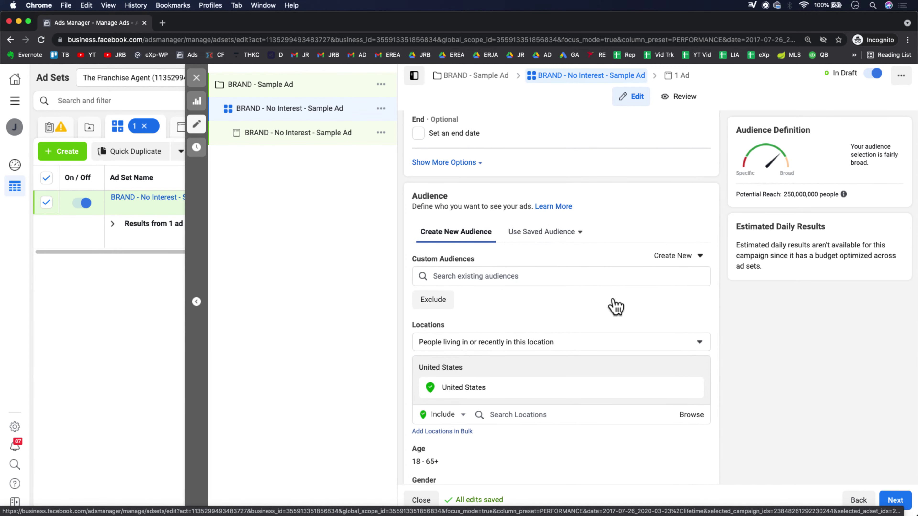
scroll(631, 307, down, 5)
mouse_move(442, 308)
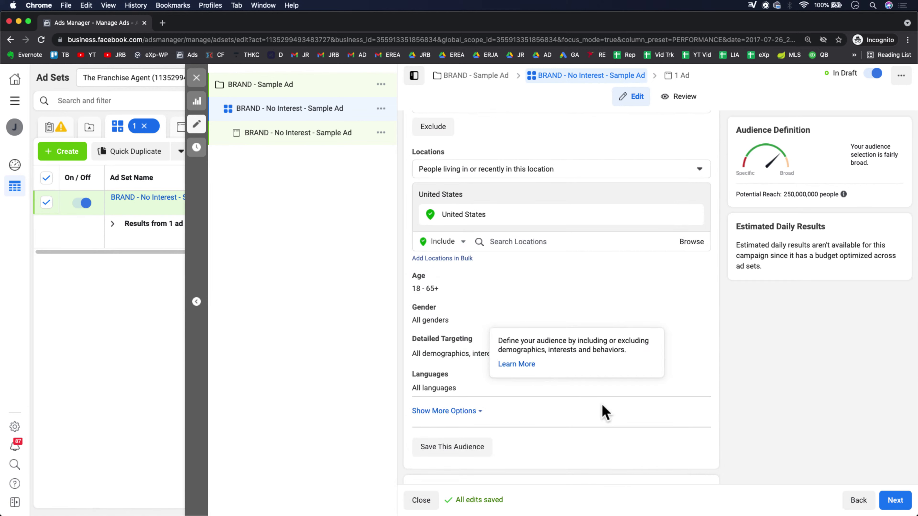
scroll(603, 408, up, 3)
scroll(602, 406, up, 1)
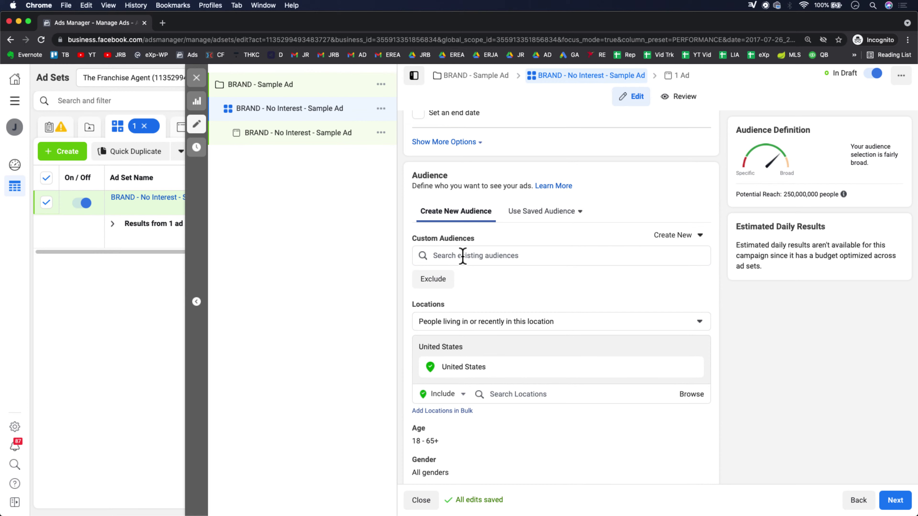
click(536, 325)
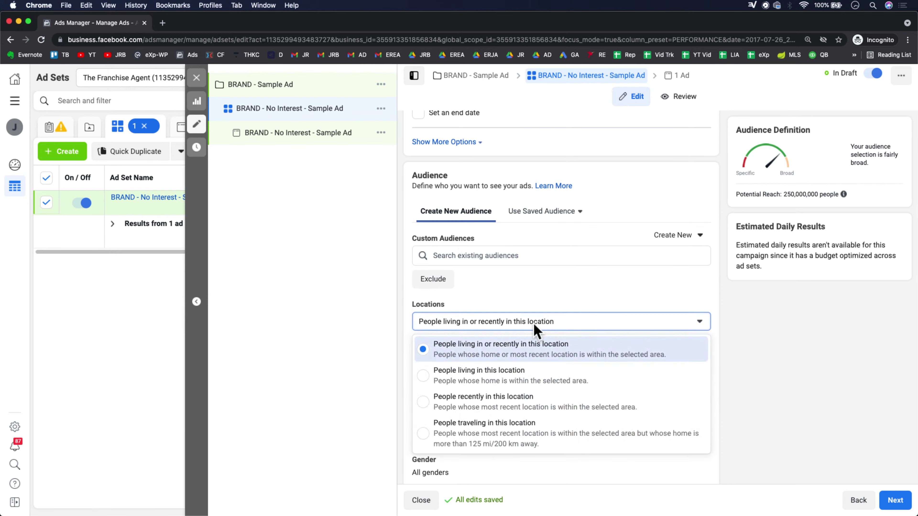
click(517, 378)
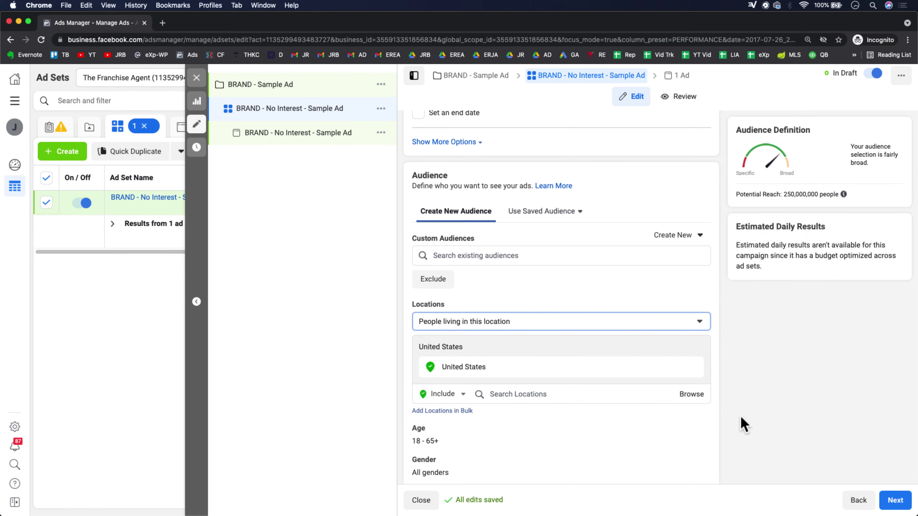
- Look through the alternative location targeting types without changing the selection
scroll(739, 415, down, 2)
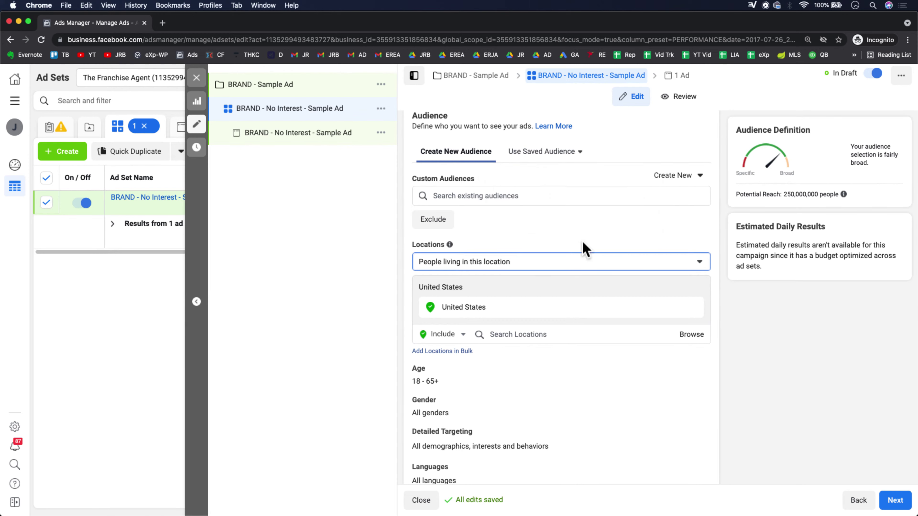
scroll(584, 248, down, 2)
scroll(600, 301, down, 4)
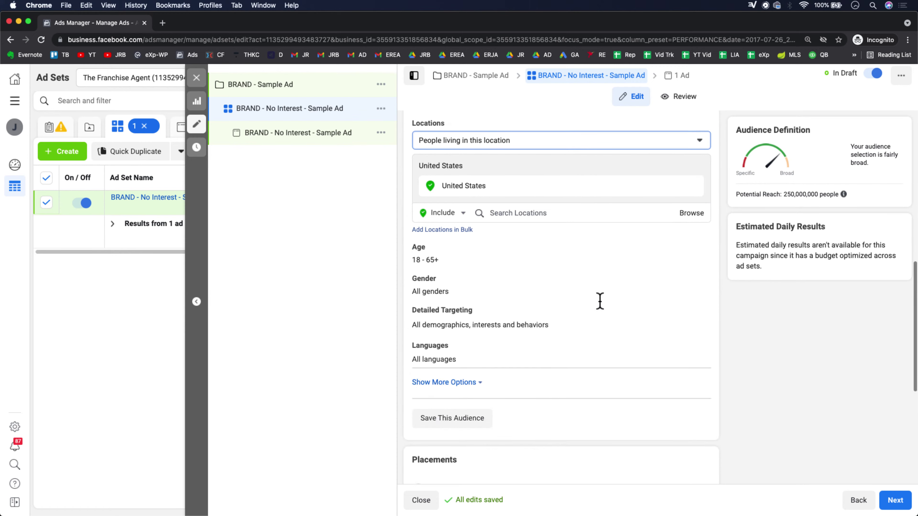
click(460, 146)
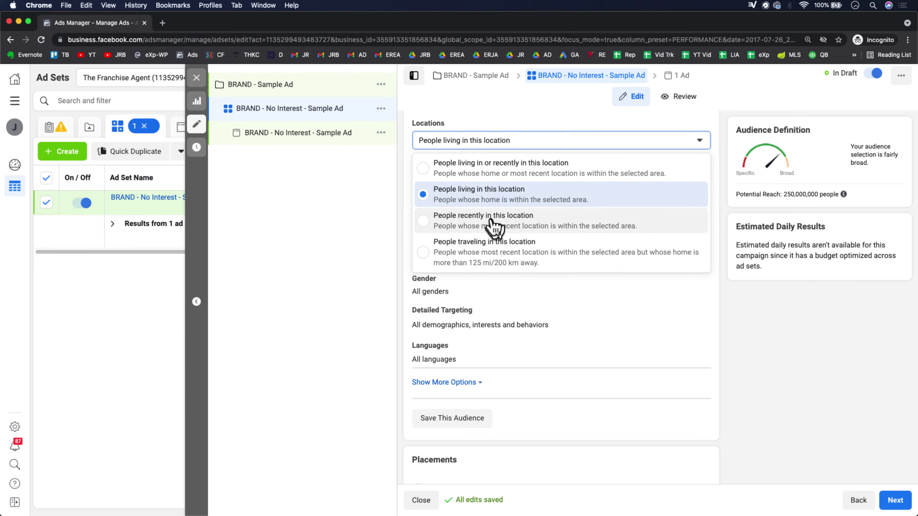
click(762, 447)
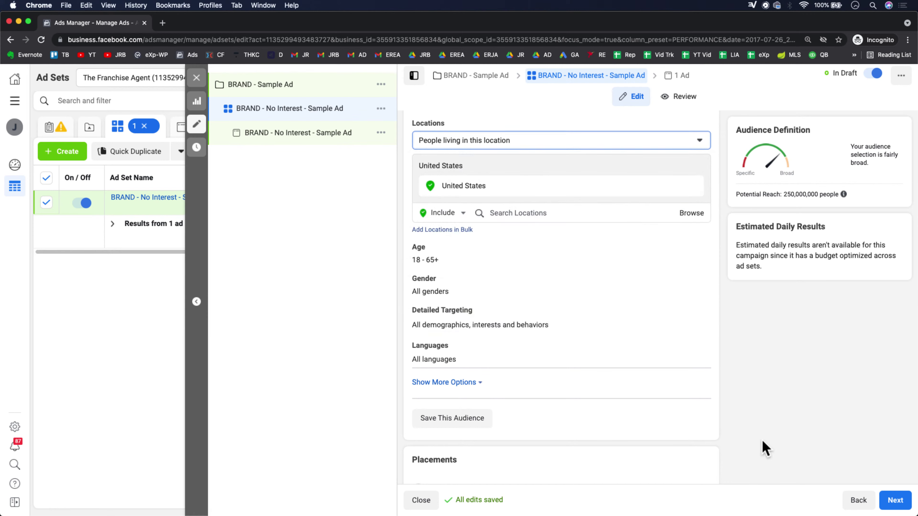
- Open the audience's age range and detailed targeting for editing
scroll(761, 439, down, 2)
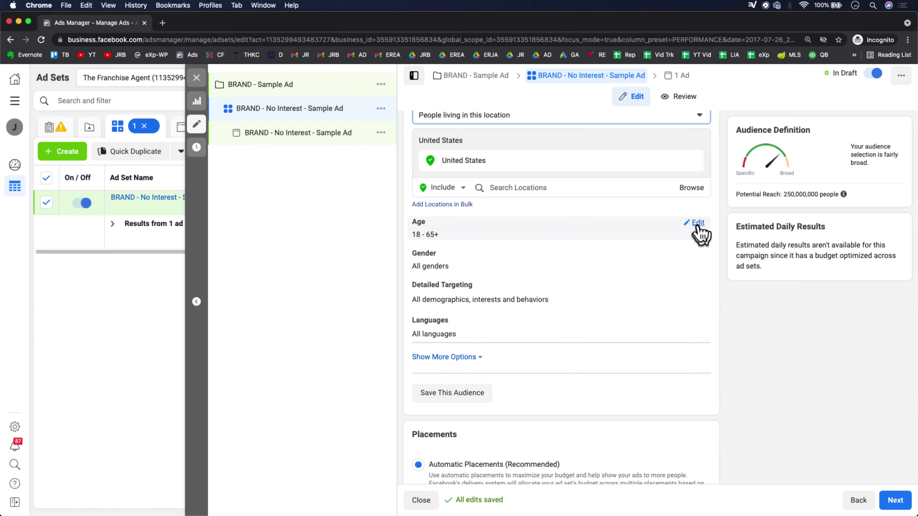
click(698, 223)
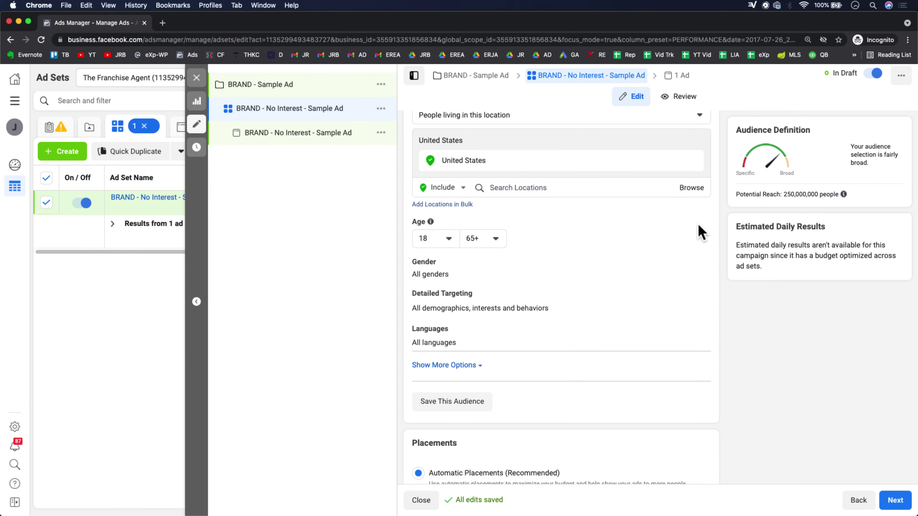
scroll(701, 232, up, 1)
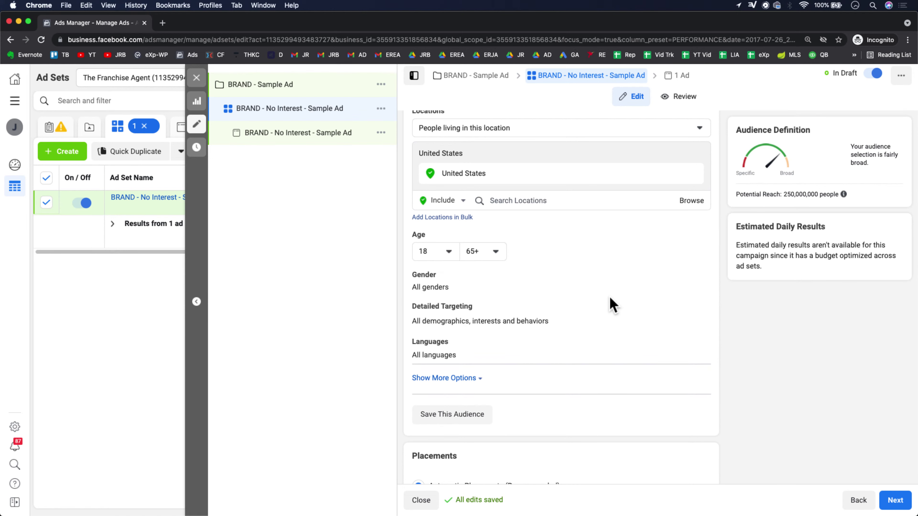
scroll(611, 305, down, 2)
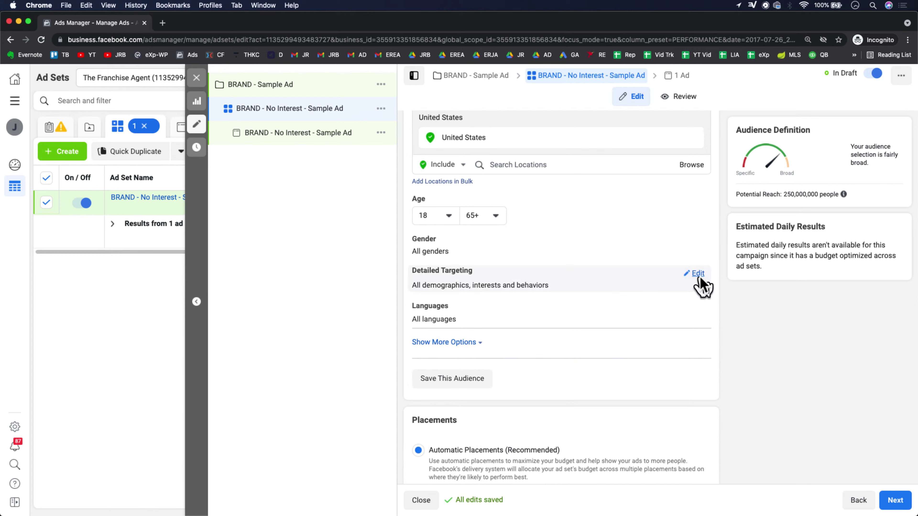
click(698, 274)
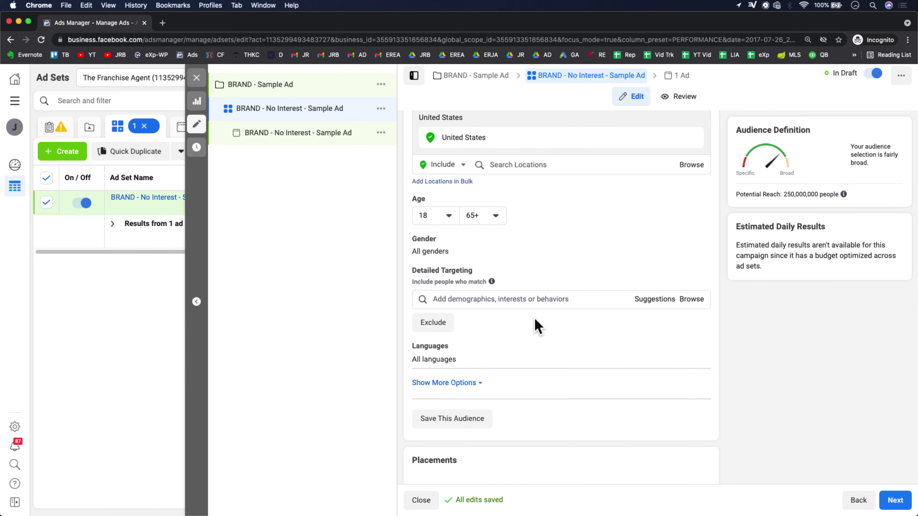
- Expand the additional audience options and look through the available connection types without adding one
scroll(534, 320, down, 1)
scroll(535, 320, up, 3)
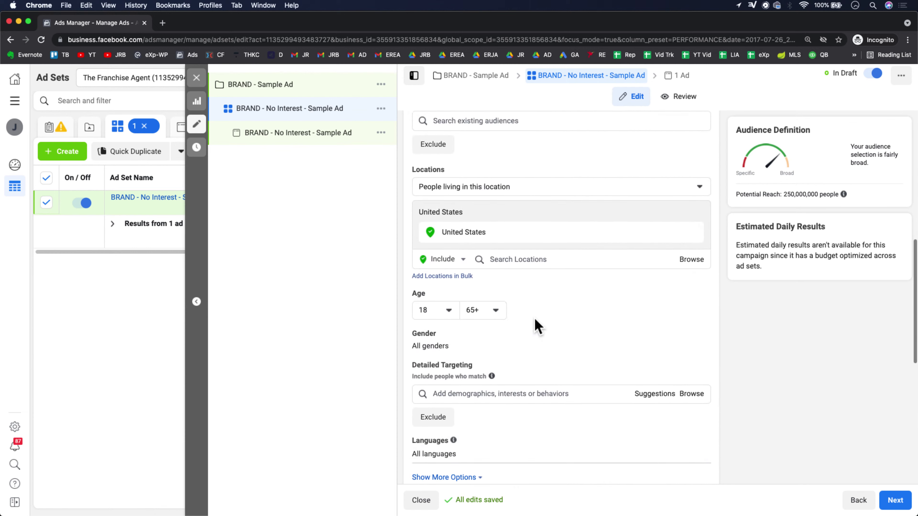
scroll(553, 394, down, 6)
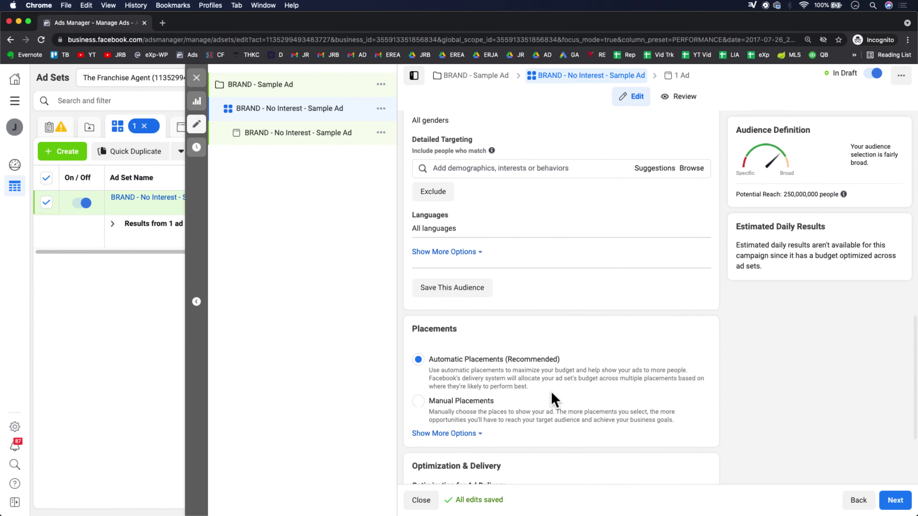
click(479, 253)
scroll(542, 334, up, 2)
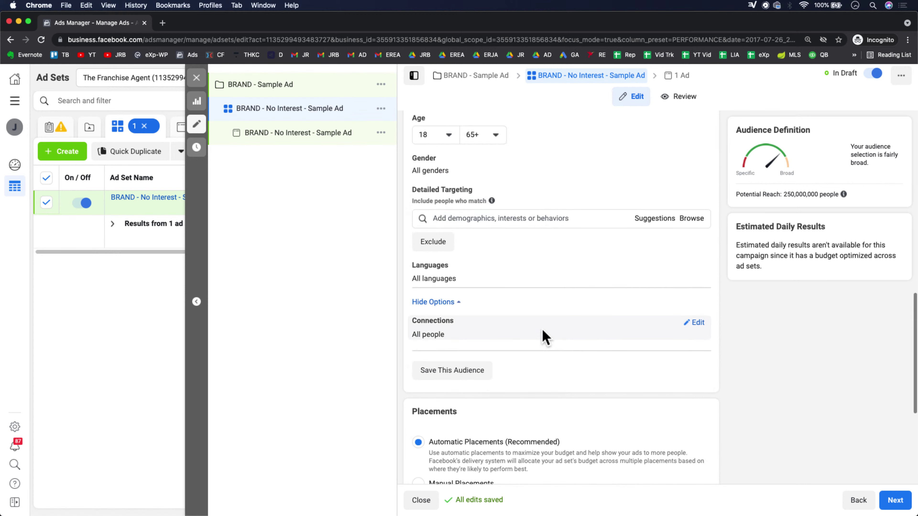
click(696, 323)
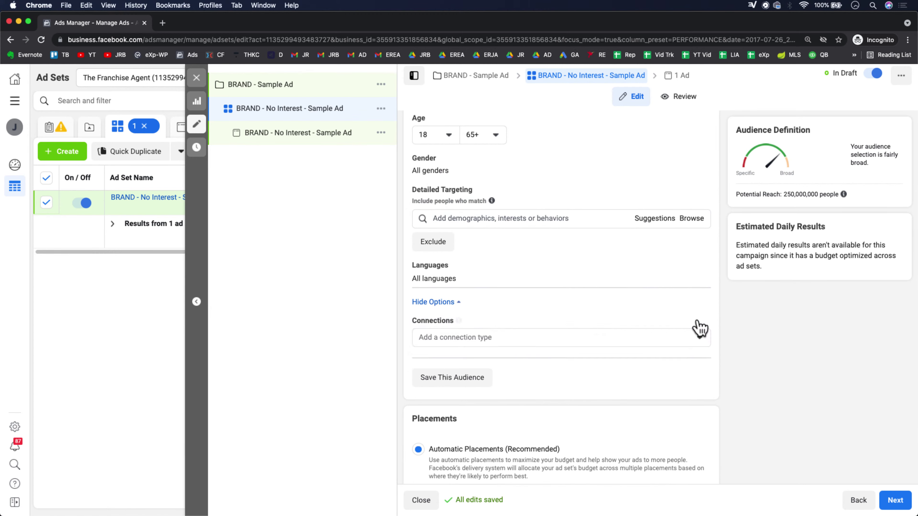
scroll(523, 314, down, 1)
click(520, 307)
scroll(517, 307, down, 1)
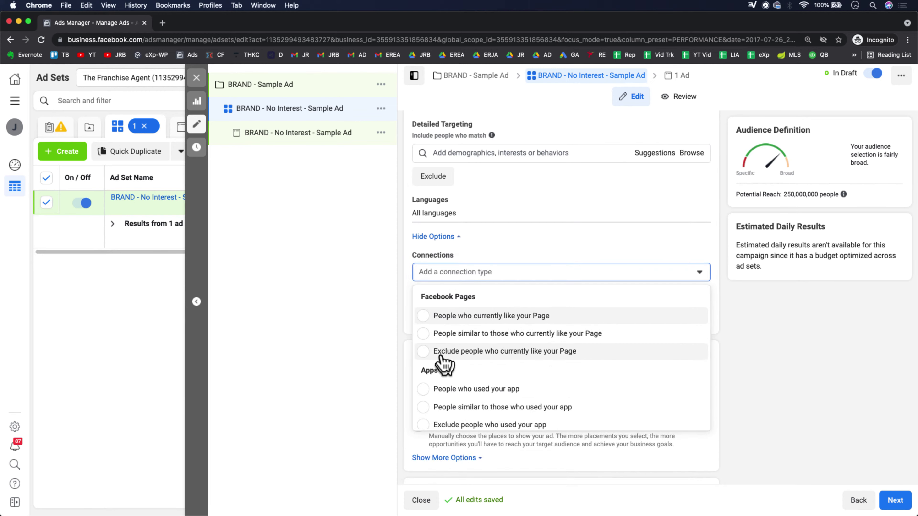
click(797, 386)
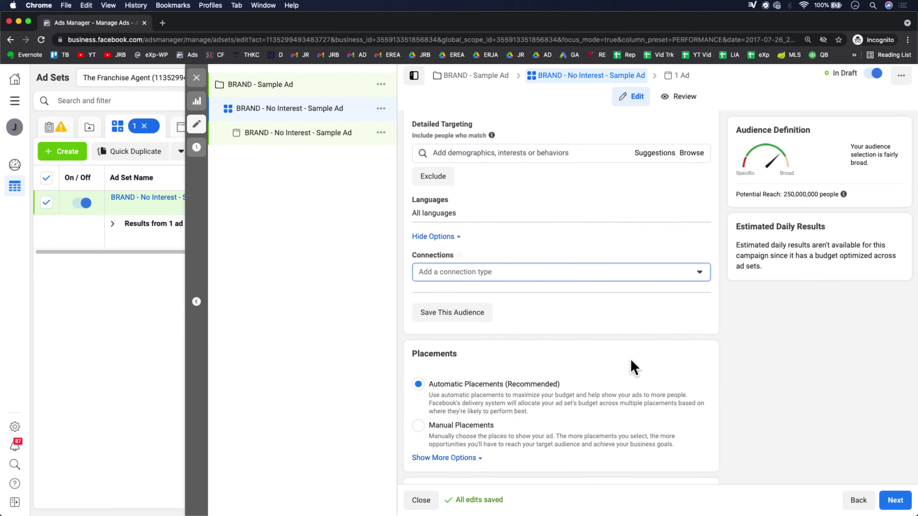
- Collapse the additional audience options and review the placement, delivery and audience settings
scroll(633, 367, down, 3)
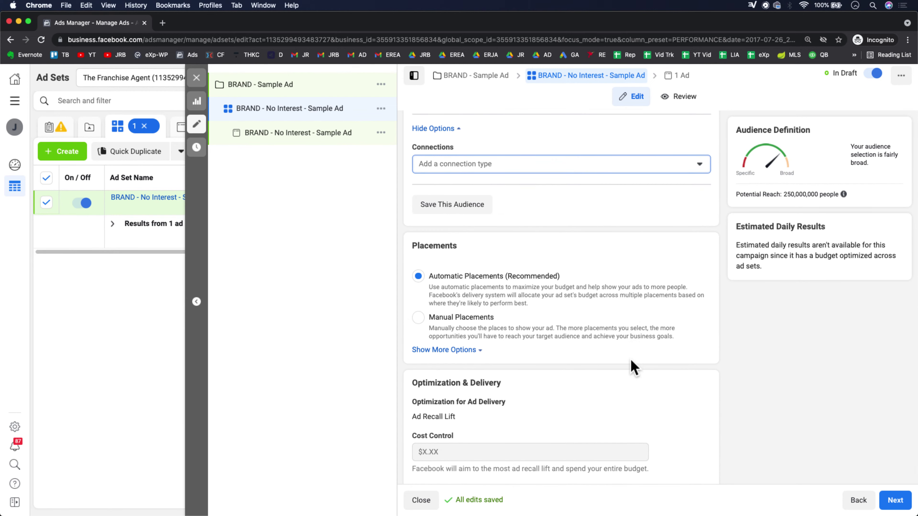
click(456, 130)
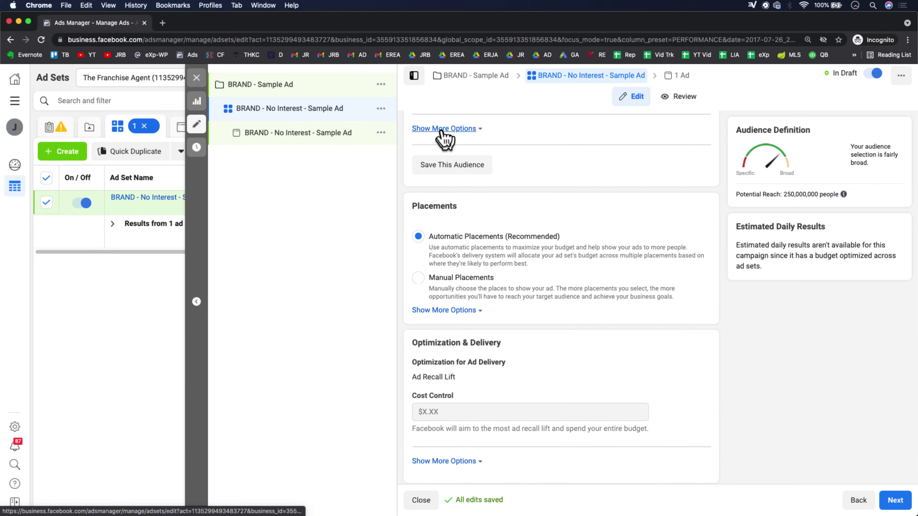
scroll(679, 360, down, 1)
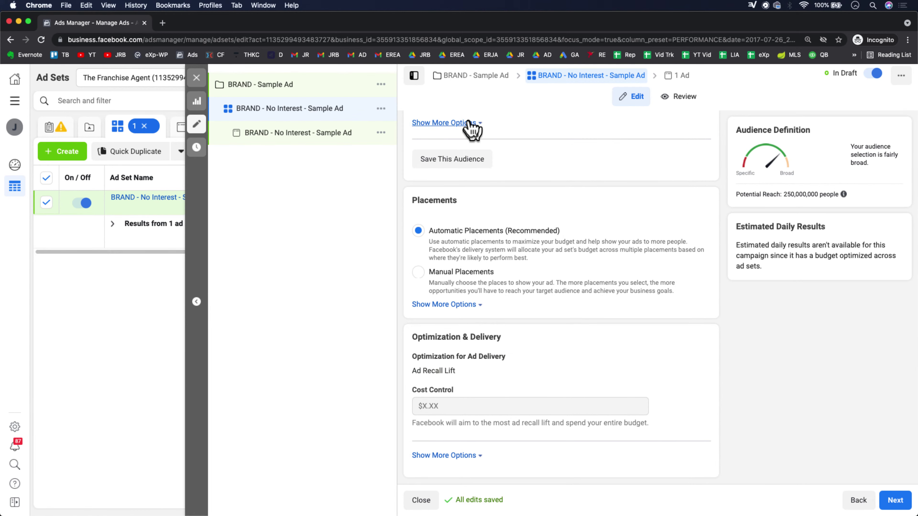
scroll(573, 262, up, 5)
scroll(573, 263, up, 1)
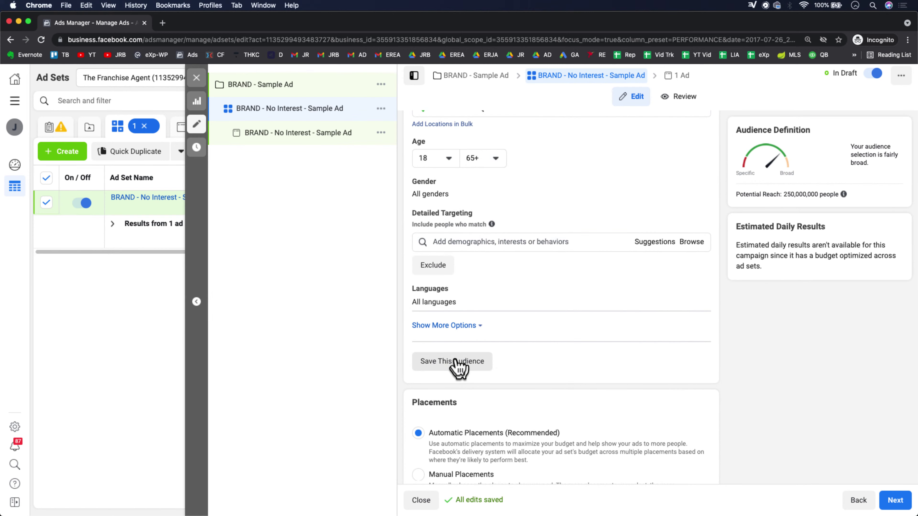
- Switch the ad set from automatic to manual placements
scroll(649, 430, down, 6)
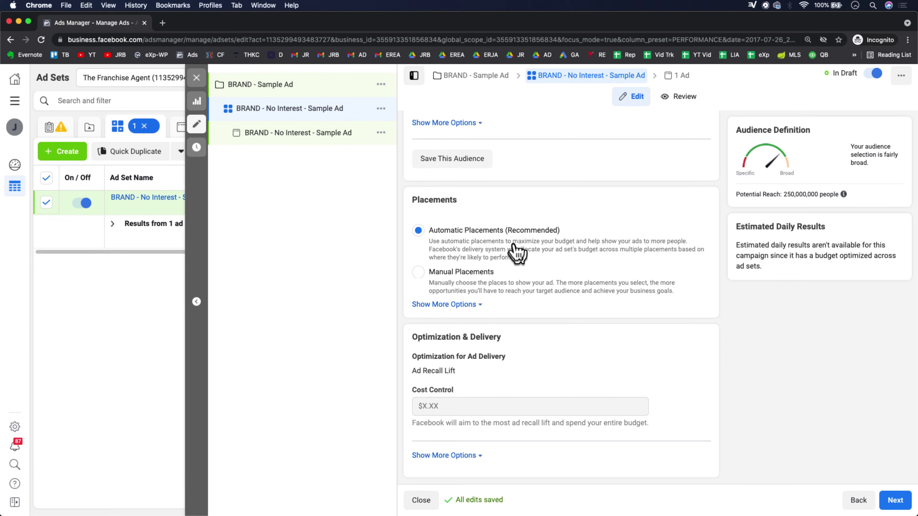
click(418, 273)
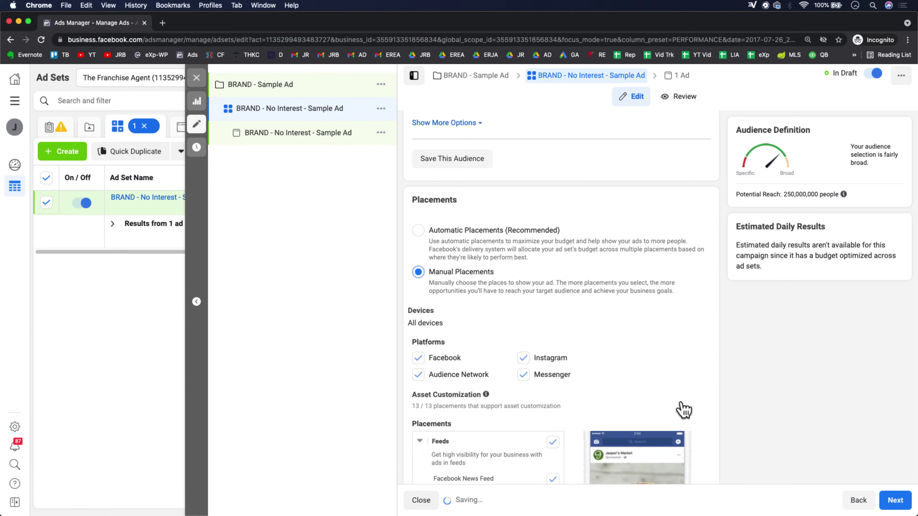
- Review the manual placement options, from feeds, stories and in-stream to search, messages, in-article, and apps and sites
scroll(682, 408, down, 5)
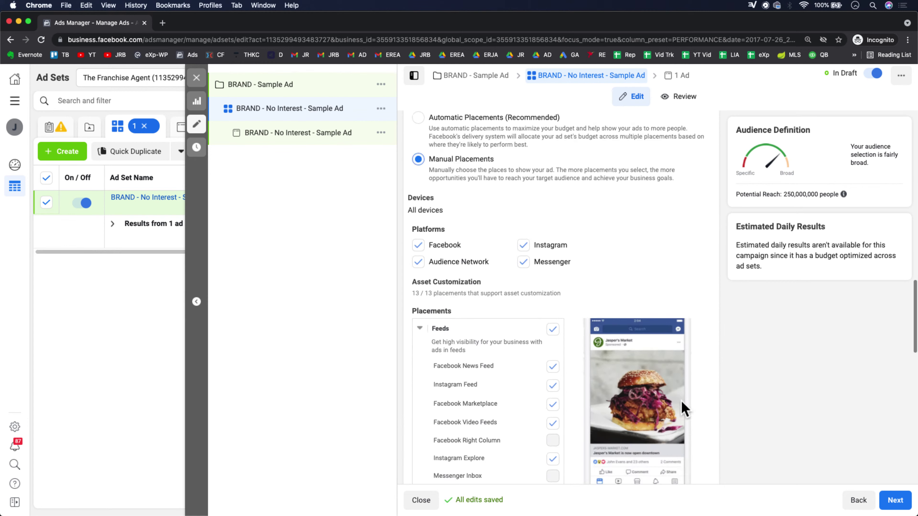
scroll(681, 401, down, 15)
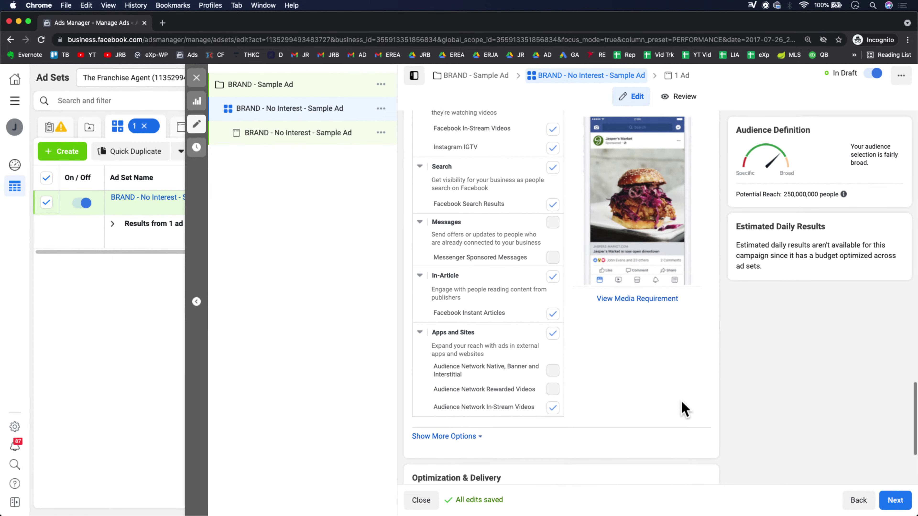
scroll(684, 409, up, 10)
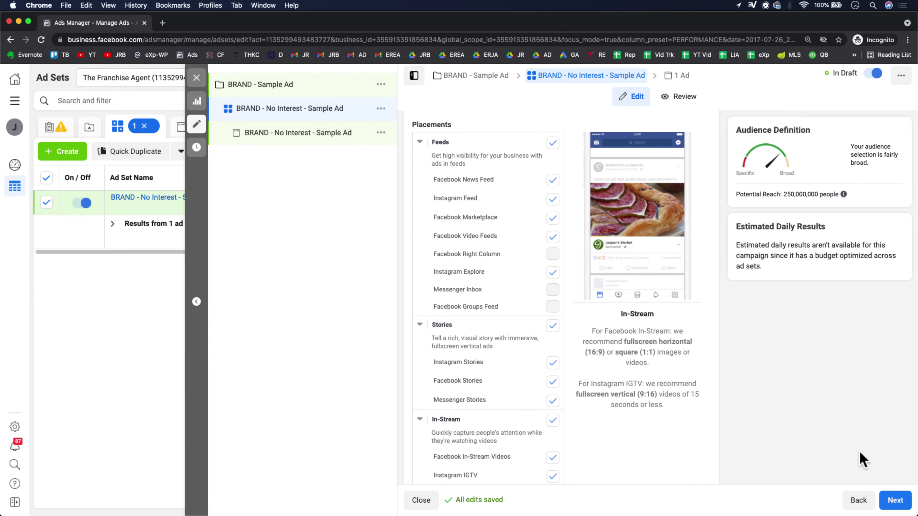
scroll(560, 155, up, 5)
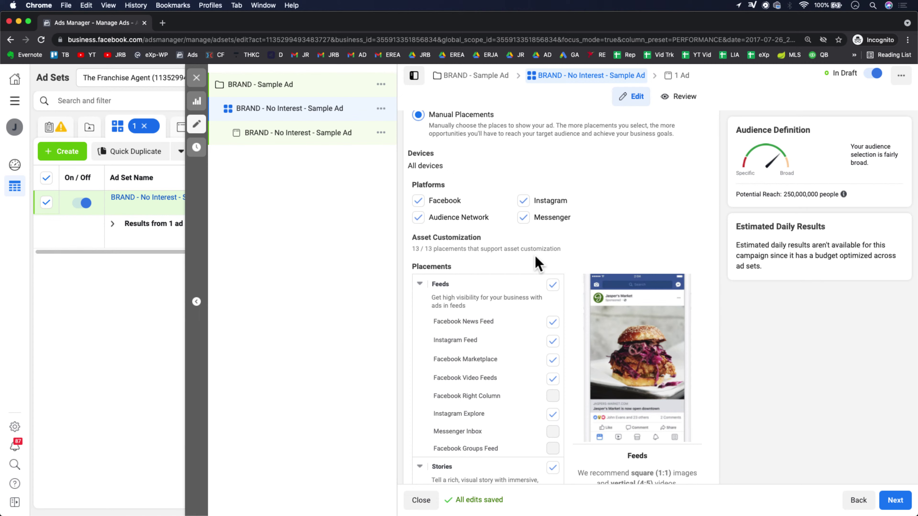
scroll(534, 255, down, 2)
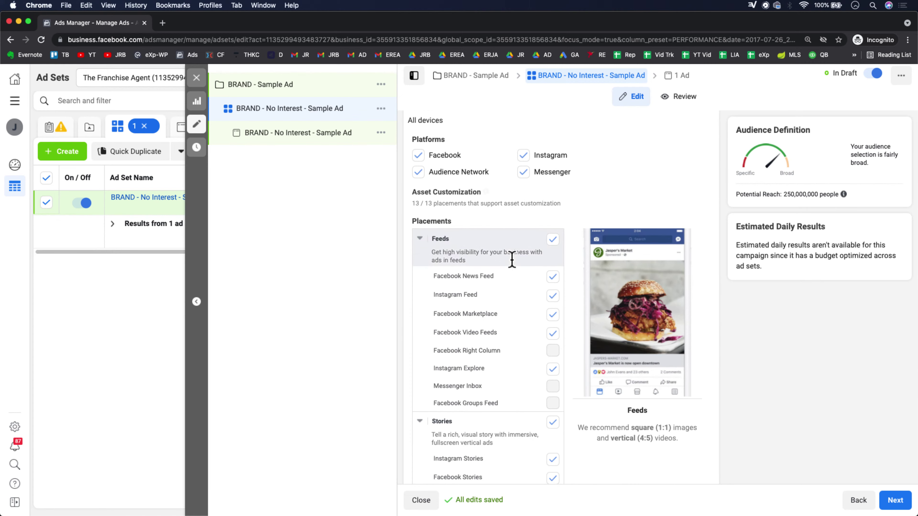
scroll(511, 275, down, 5)
scroll(510, 283, down, 8)
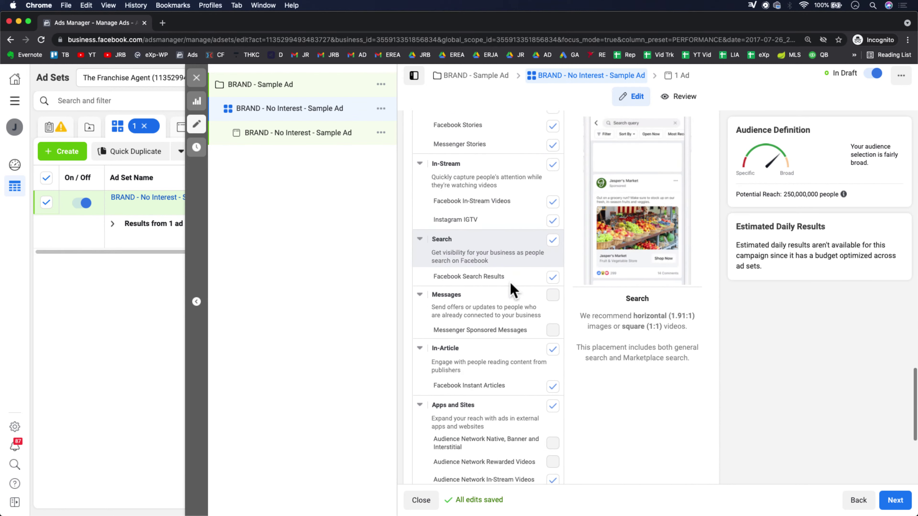
scroll(512, 291, up, 14)
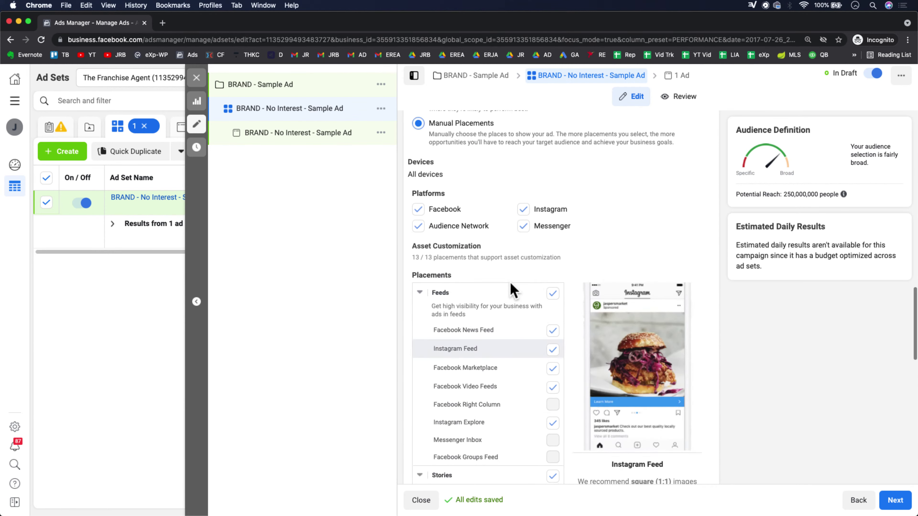
scroll(531, 355, down, 8)
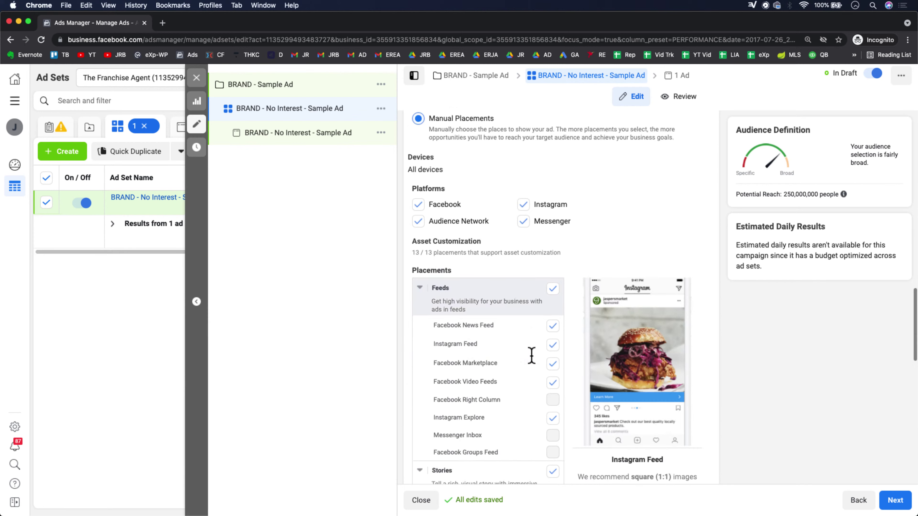
scroll(531, 356, down, 1)
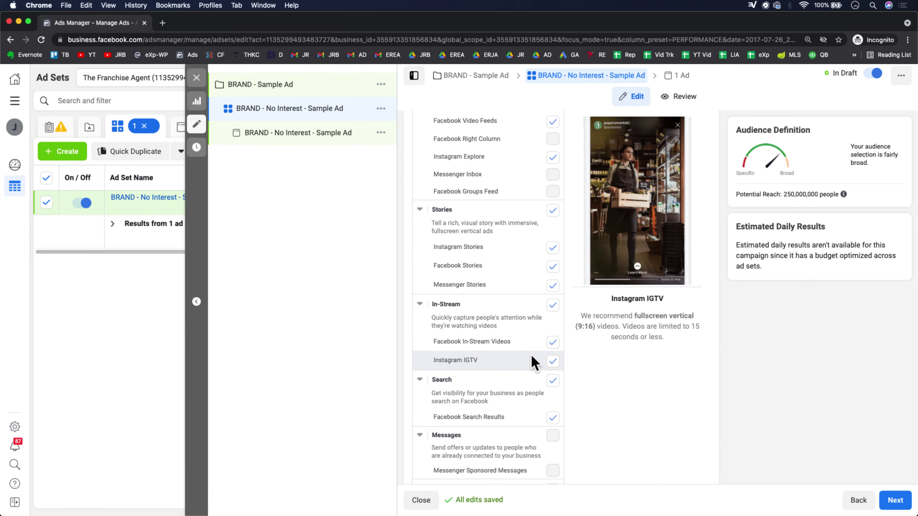
scroll(545, 447, up, 5)
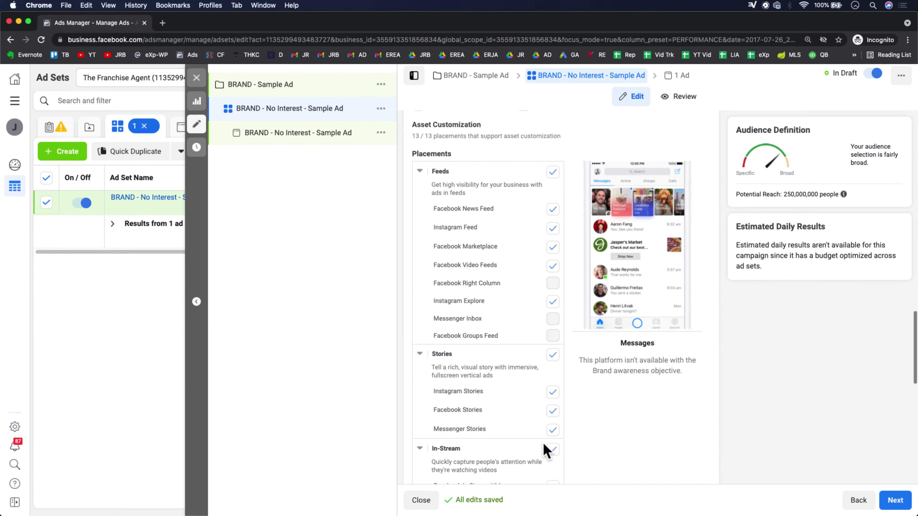
- Deselect the Audience Network, Instagram and Messenger platforms and limit the Facebook placements to Facebook News Feed only
scroll(545, 450, up, 3)
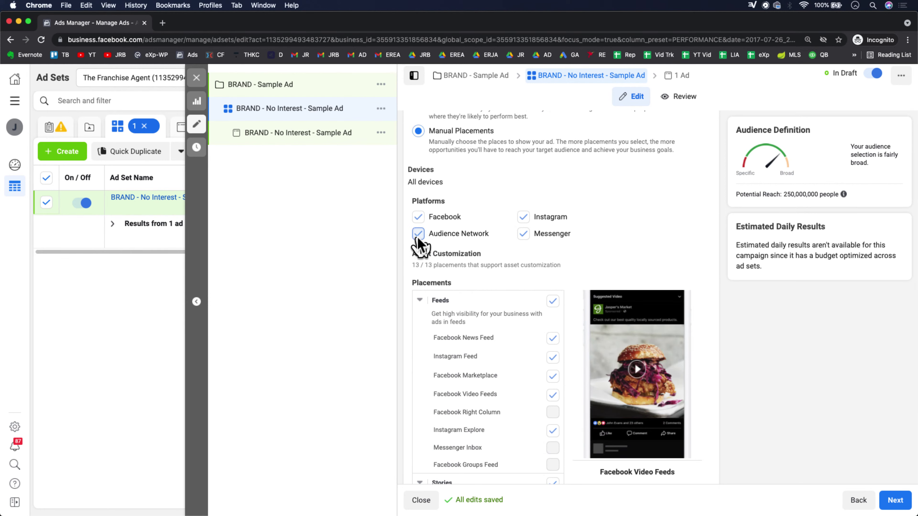
click(552, 346)
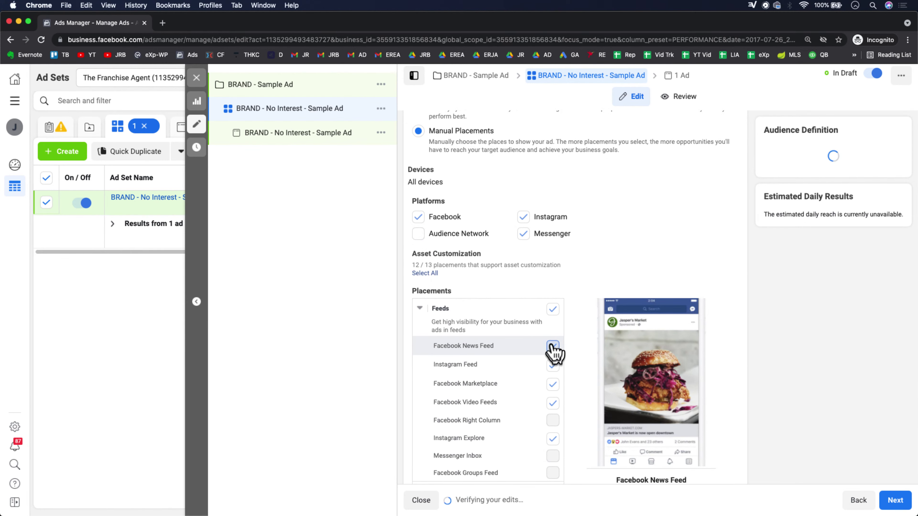
click(418, 217)
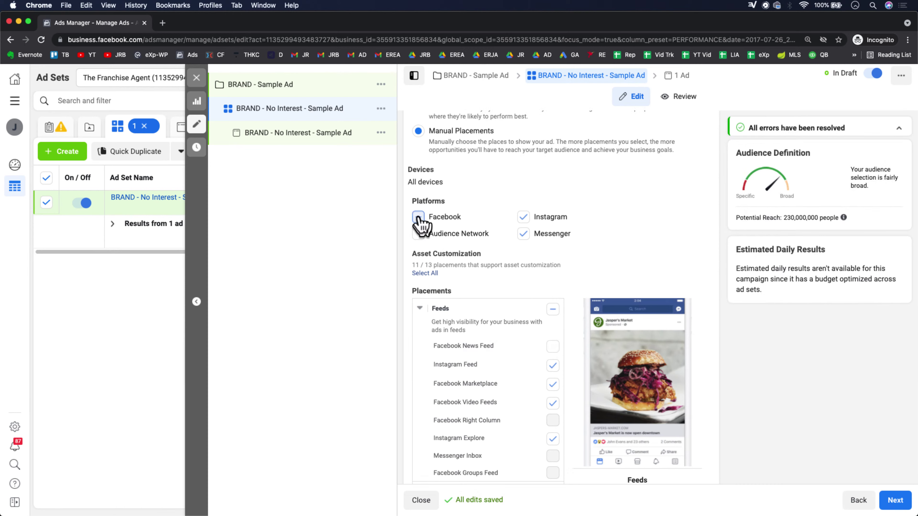
click(418, 217)
click(552, 346)
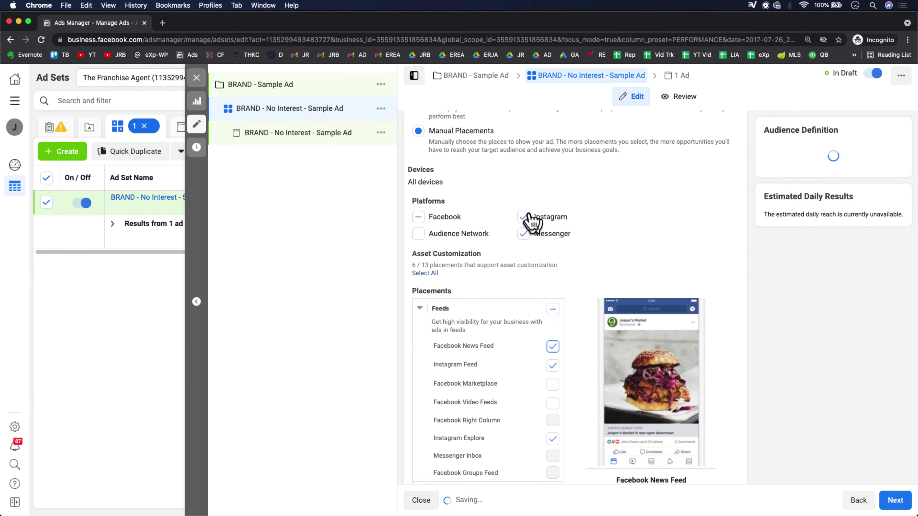
click(523, 218)
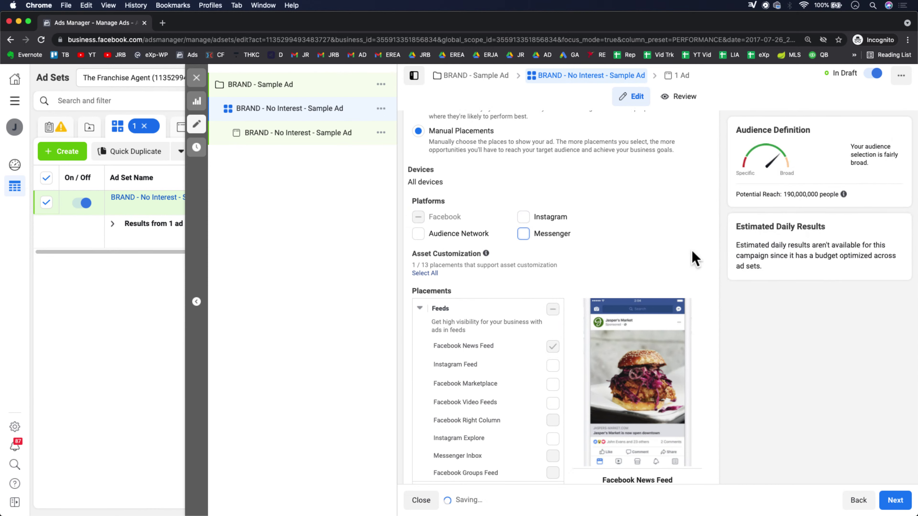
scroll(518, 358, down, 2)
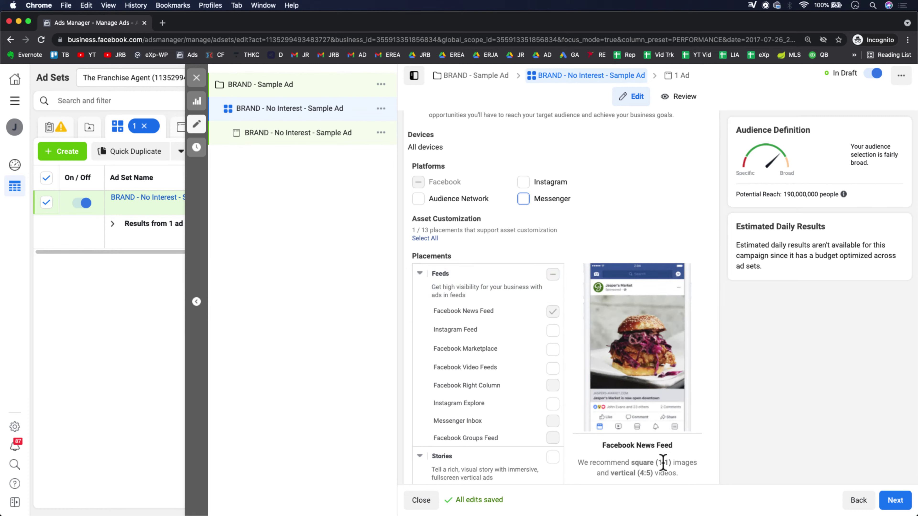
scroll(663, 463, down, 2)
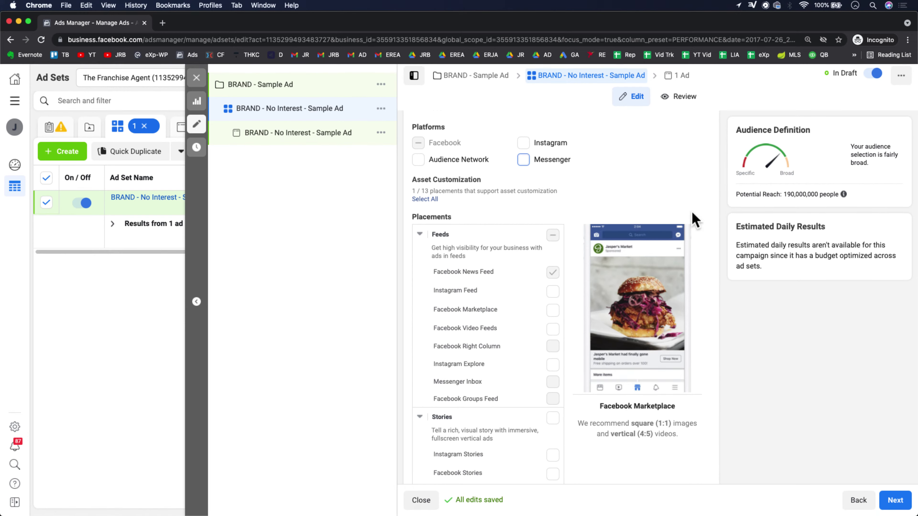
- Replace the United States audience location with the city of Dallas, Texas
scroll(692, 213, up, 15)
scroll(691, 211, up, 3)
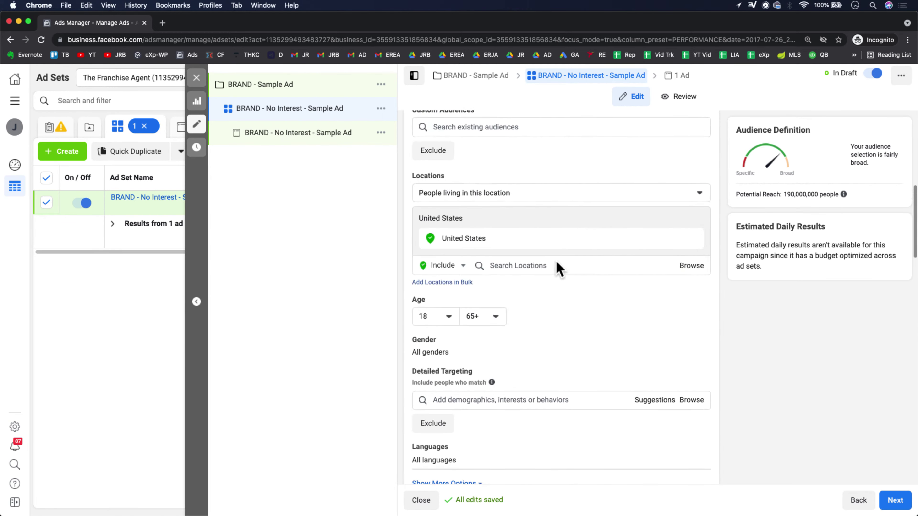
click(547, 266)
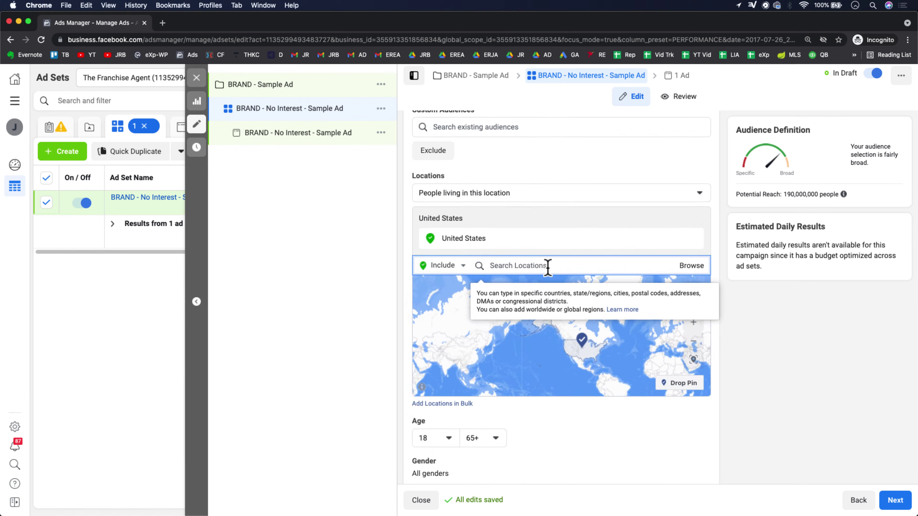
text(d)
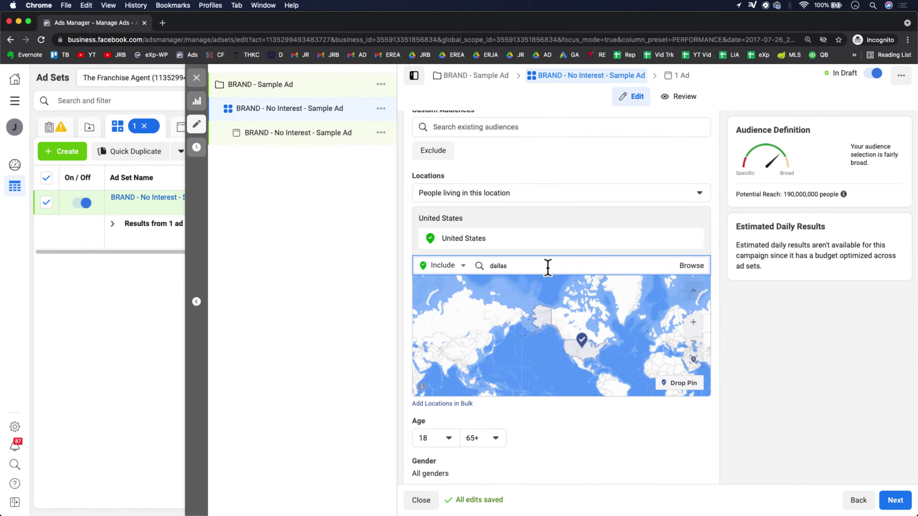
text(allas)
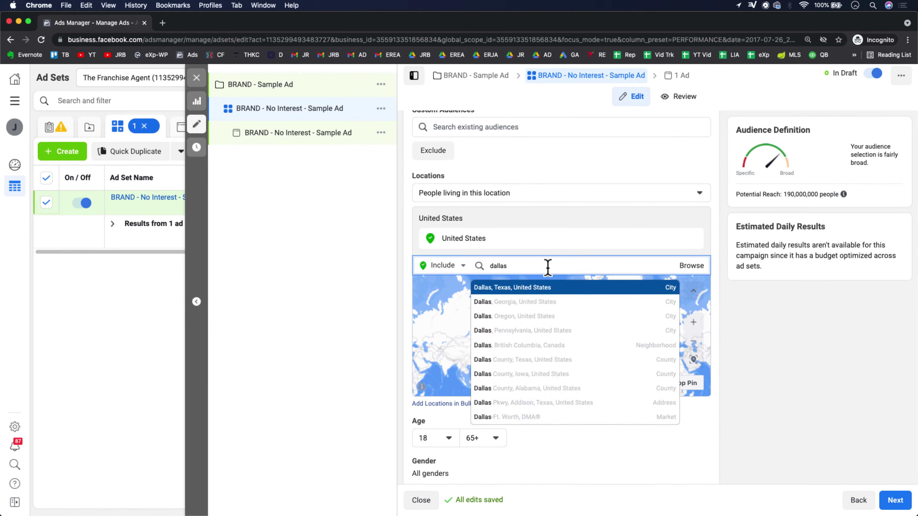
click(508, 290)
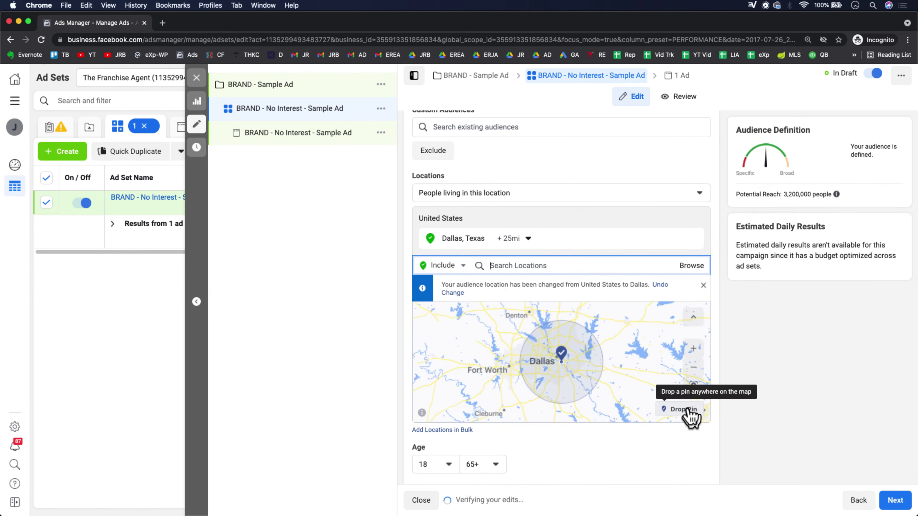
- Drop an included location pin northwest of Fort Worth at about 32.88, -97.69 and set its radius to 1 mile
click(684, 417)
click(476, 353)
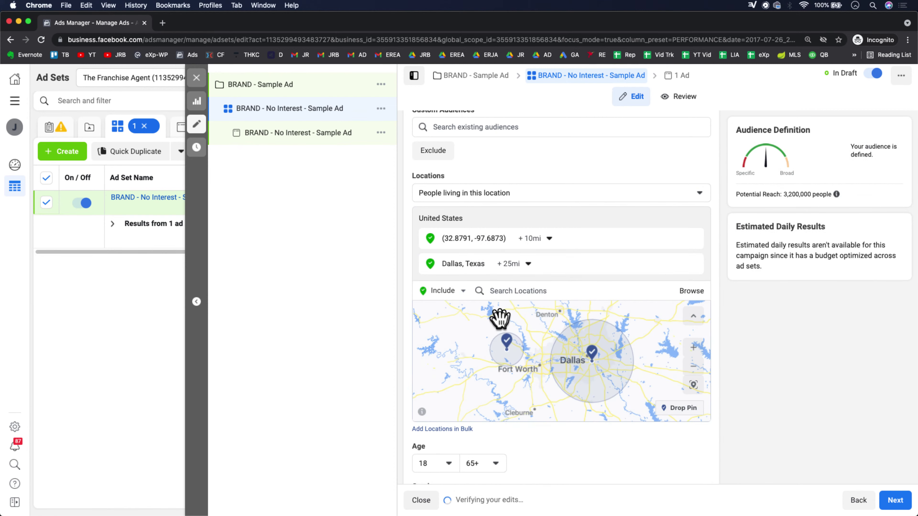
click(550, 239)
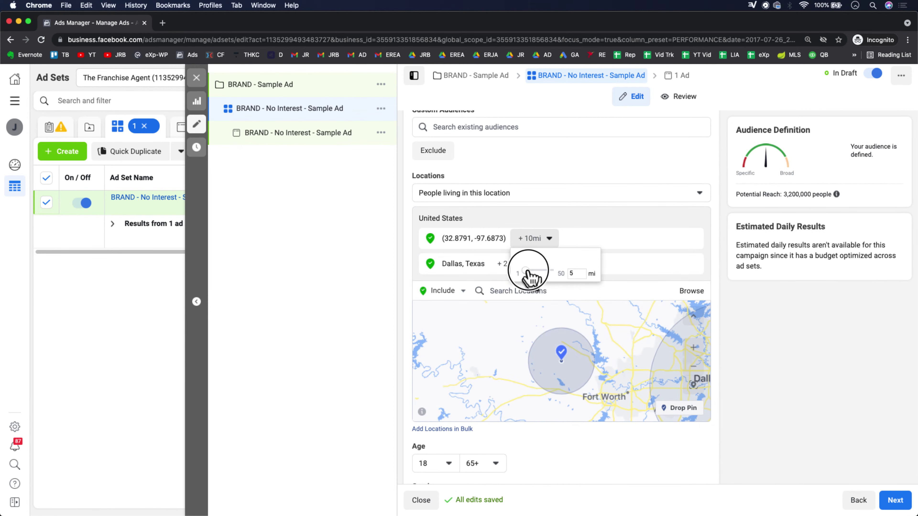
click(486, 278)
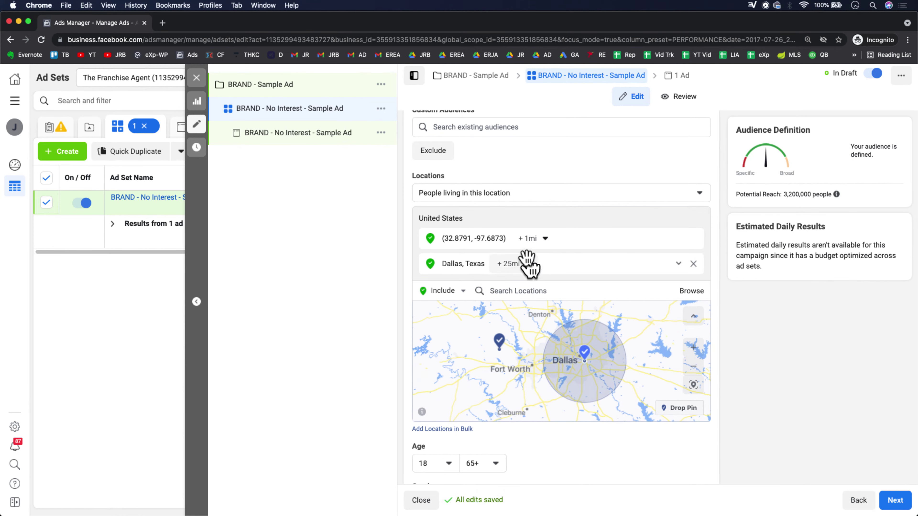
- Drop a second location pin southeast of central Dallas at about 32.64, -96.69 and change it to an excluded area
click(683, 408)
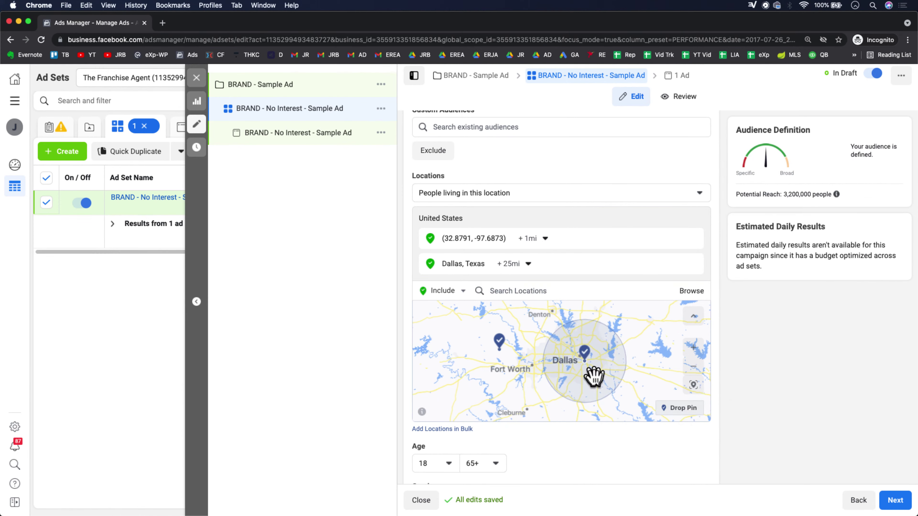
click(594, 377)
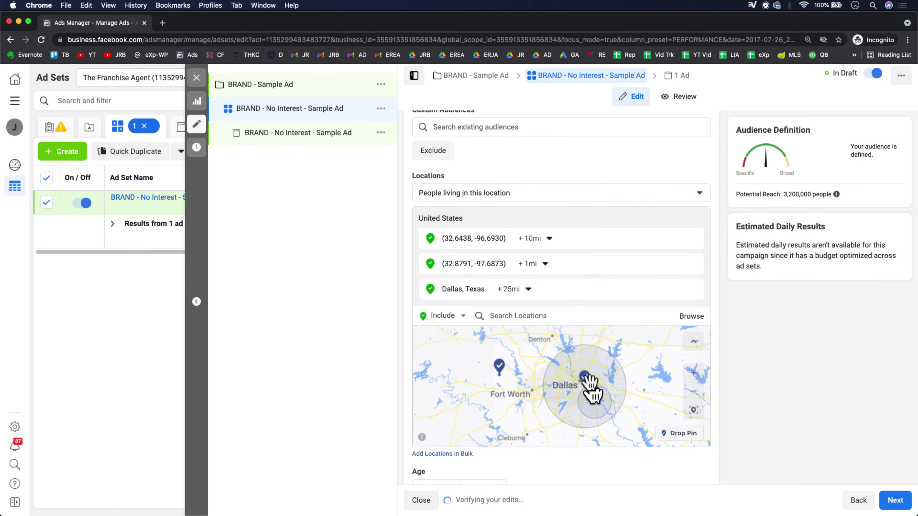
click(596, 393)
click(592, 348)
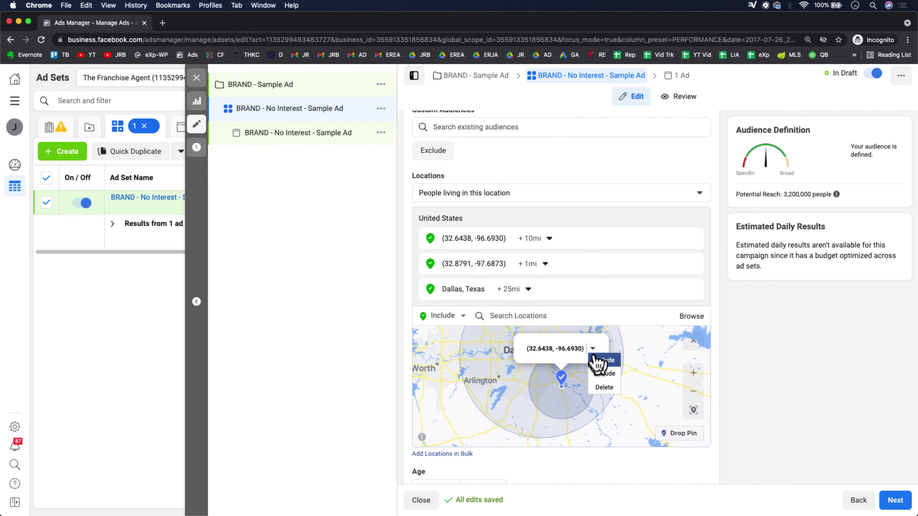
click(613, 376)
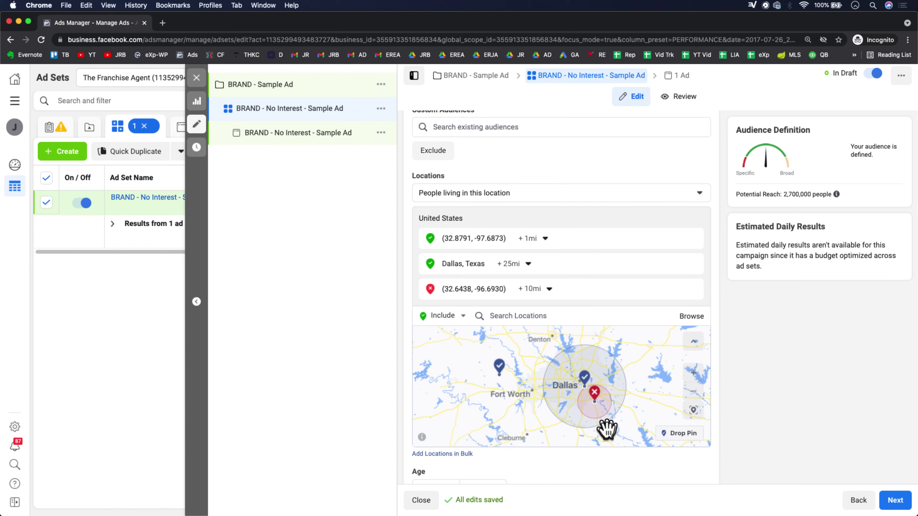
scroll(607, 429, down, 2)
scroll(607, 430, up, 3)
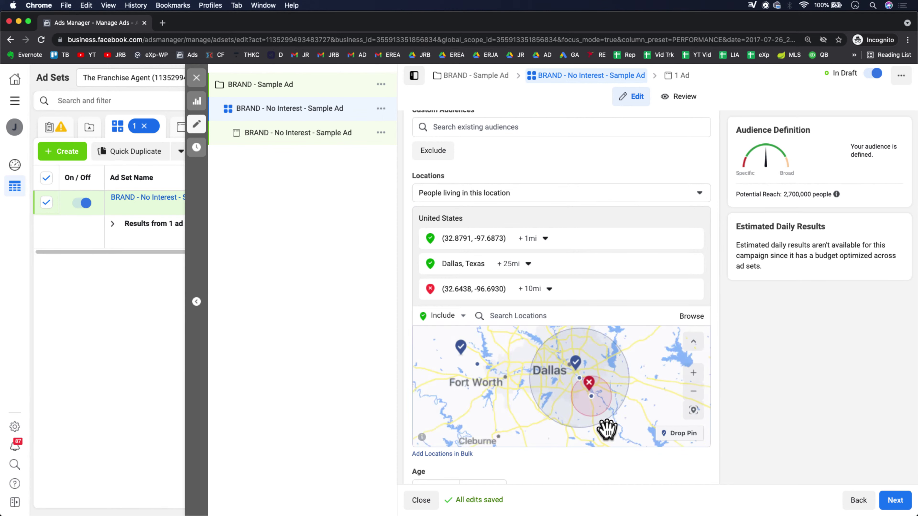
scroll(608, 422, down, 2)
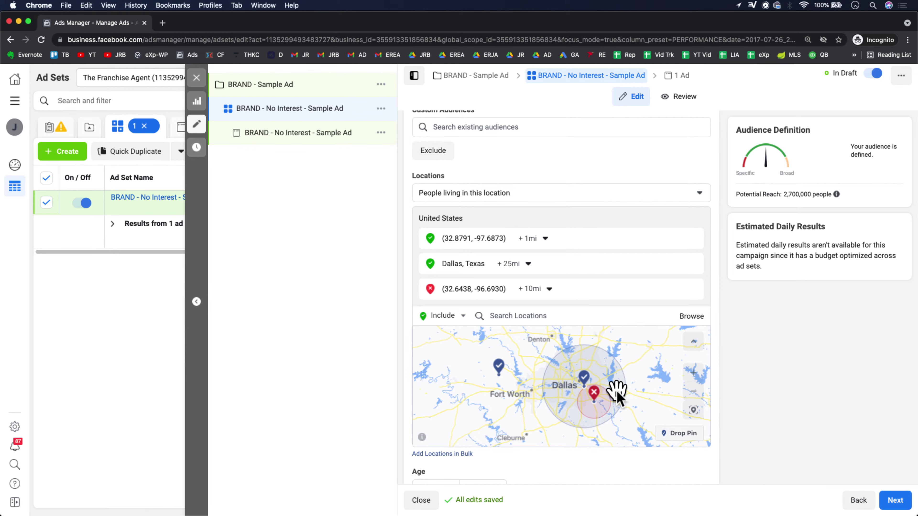
- Review the ad set's demographic, detailed targeting and placement settings below the locations
scroll(765, 448, down, 6)
scroll(765, 449, down, 10)
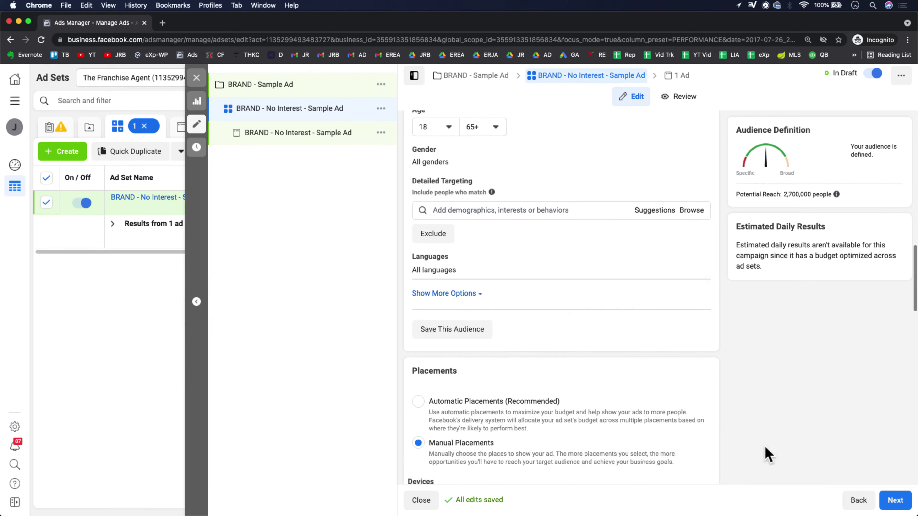
scroll(765, 452, down, 1)
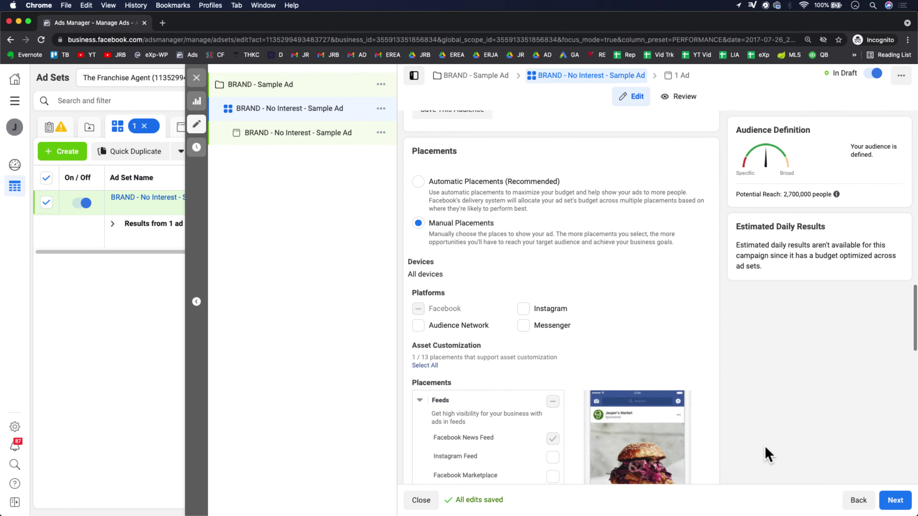
- Review the ad set's Optimization & Delivery settings and continue to the ad level
scroll(765, 452, down, 15)
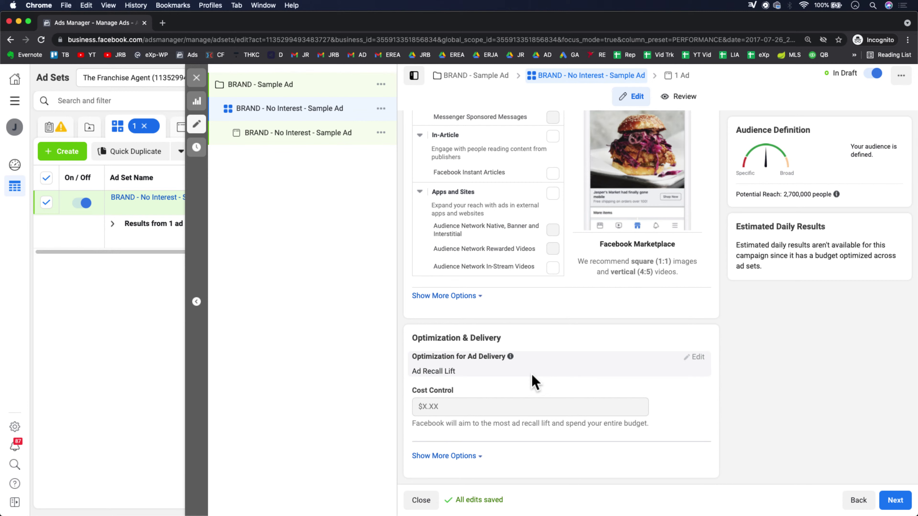
mouse_move(511, 356)
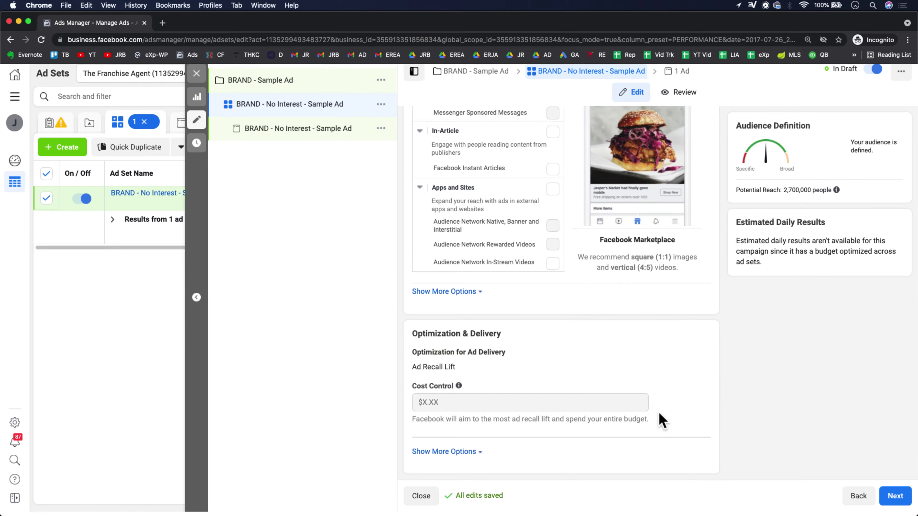
scroll(869, 397, up, 3)
scroll(869, 397, down, 3)
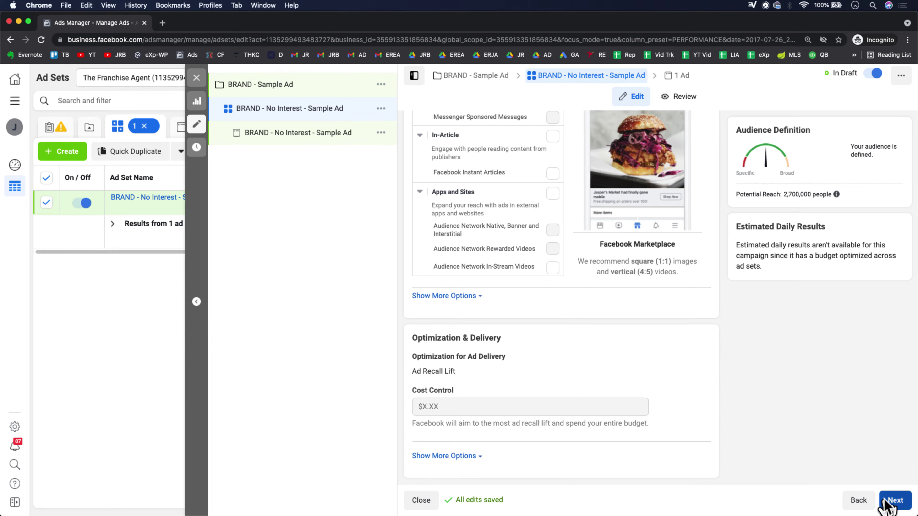
click(895, 501)
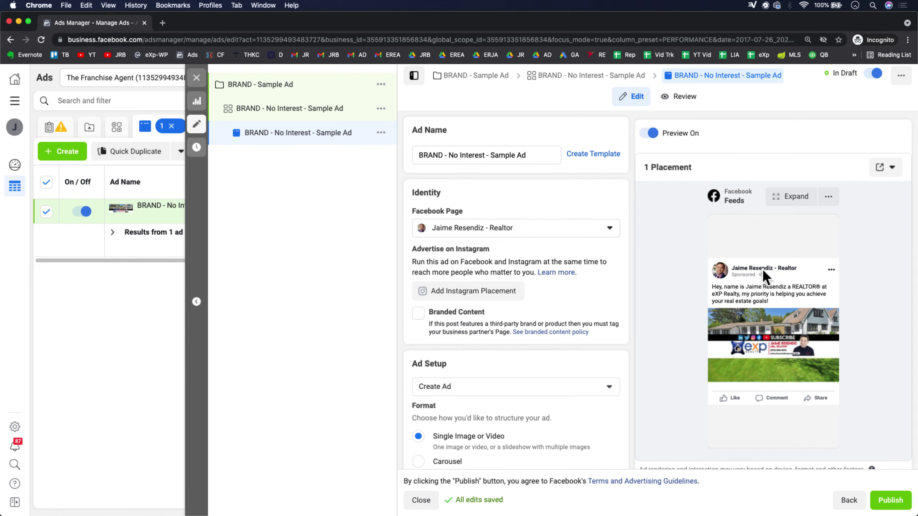
- Review the ad's identity and setup options and switch its format to Carousel
scroll(574, 253, down, 1)
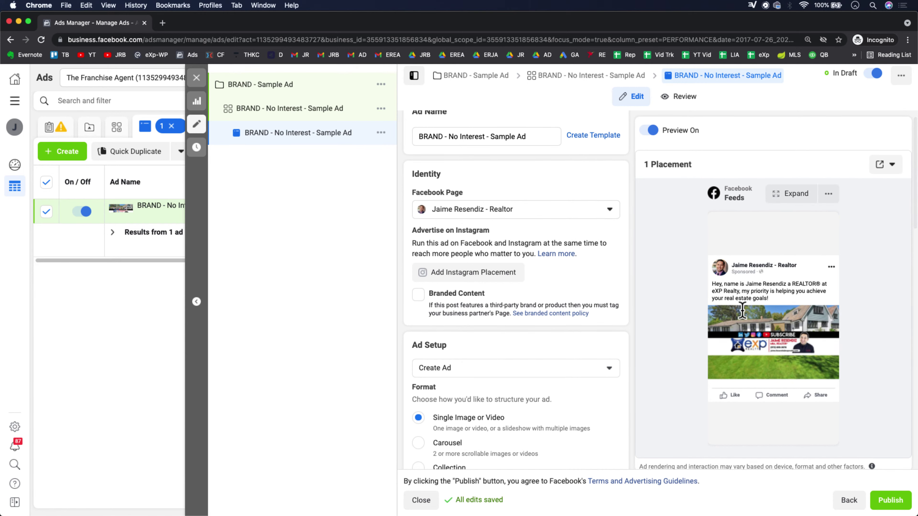
scroll(523, 235, up, 1)
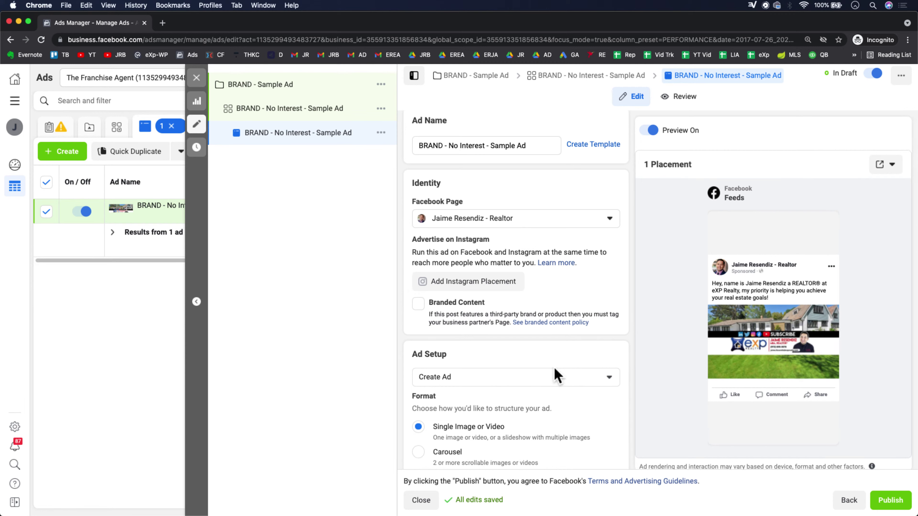
scroll(555, 369, down, 3)
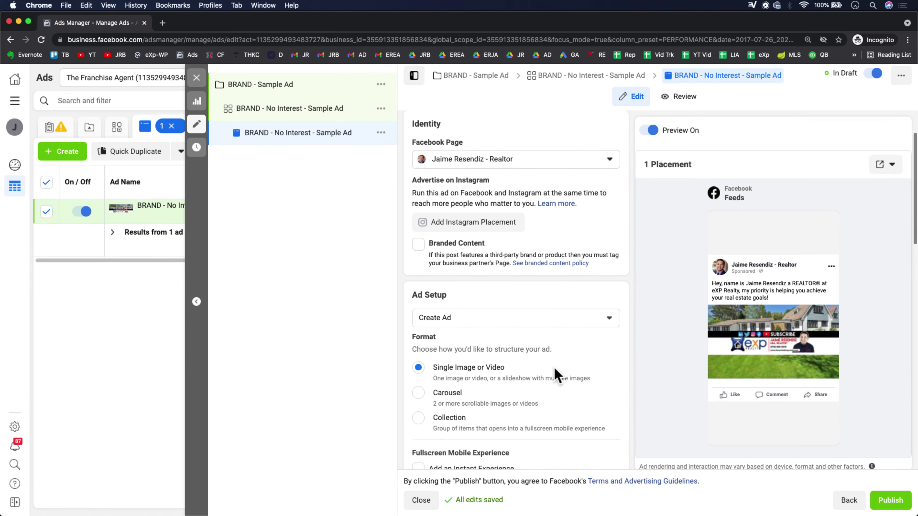
scroll(556, 376, down, 5)
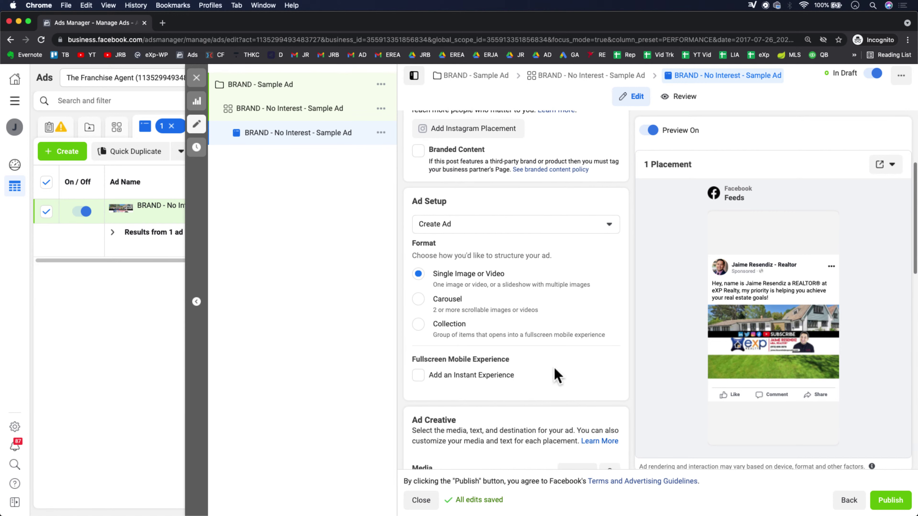
scroll(534, 242, down, 1)
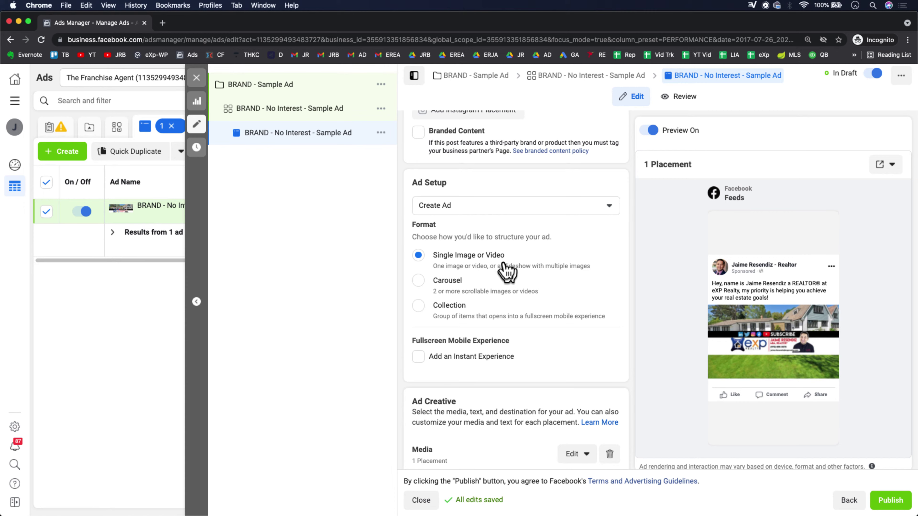
click(418, 280)
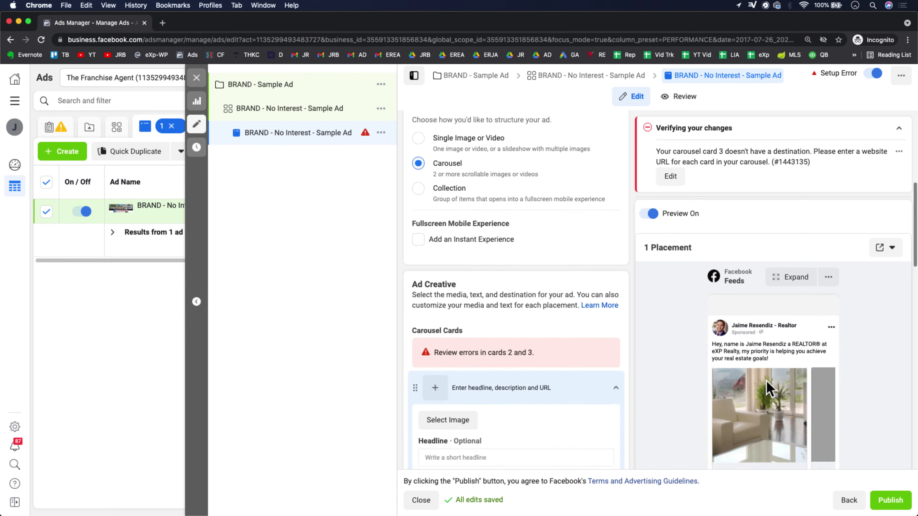
- Look through the carousel card, text and tracking fields and remove the first of the three cards
scroll(759, 426, down, 15)
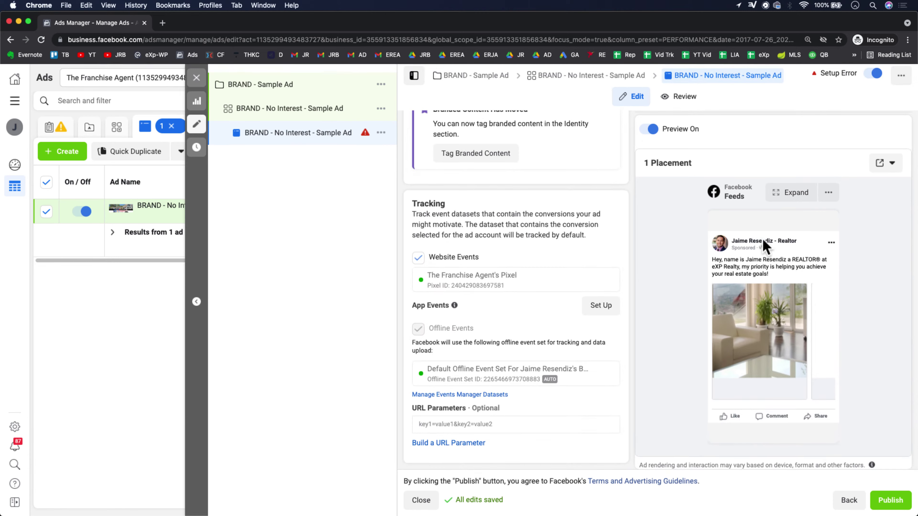
scroll(569, 308, up, 15)
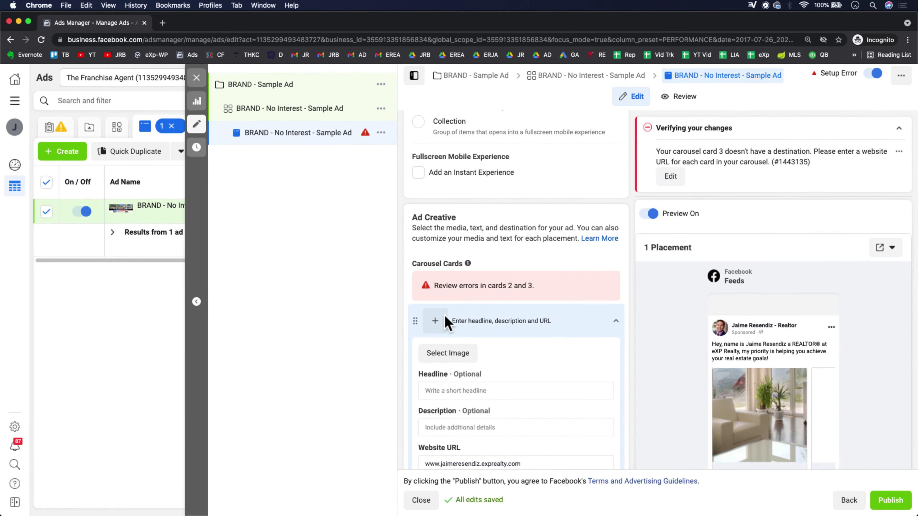
scroll(542, 341, down, 5)
scroll(456, 348, down, 7)
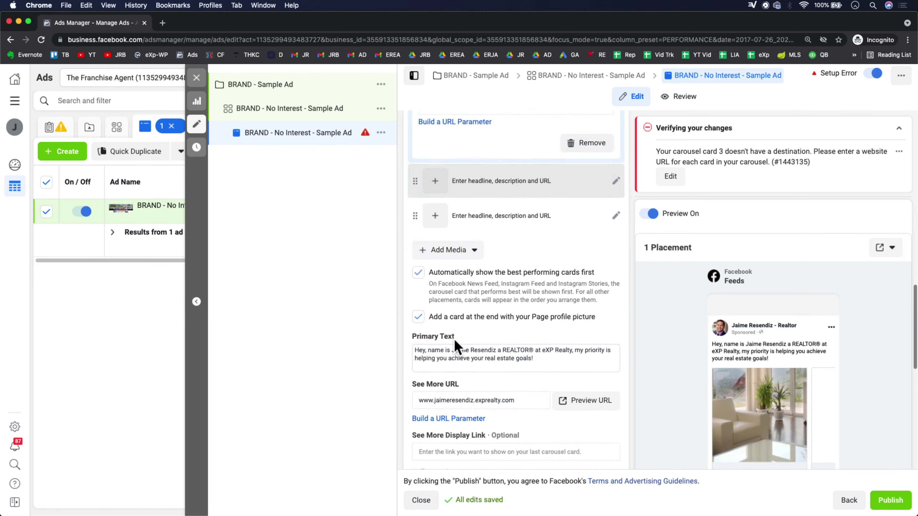
scroll(456, 348, up, 10)
scroll(456, 349, up, 4)
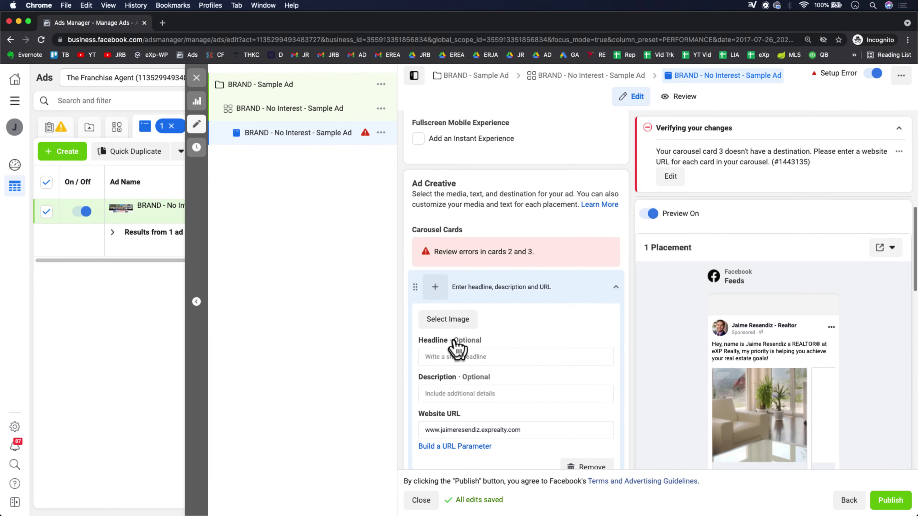
scroll(456, 349, down, 4)
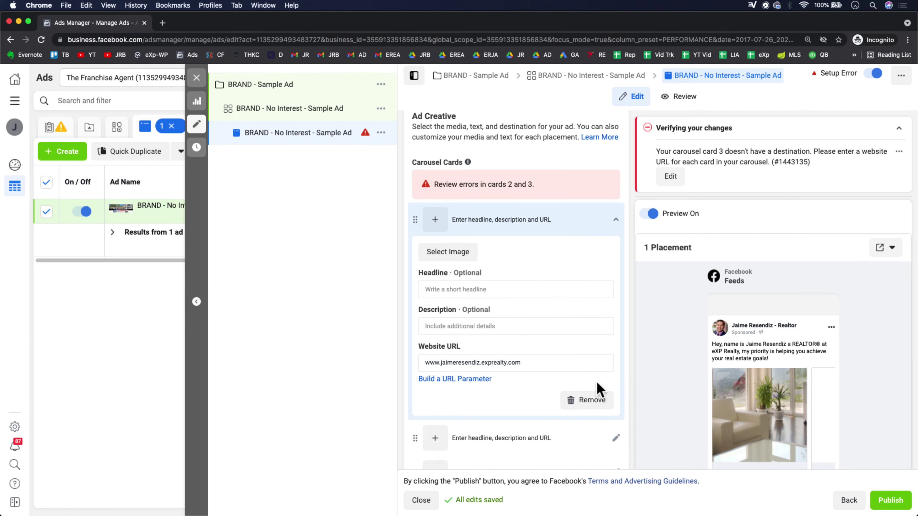
click(591, 401)
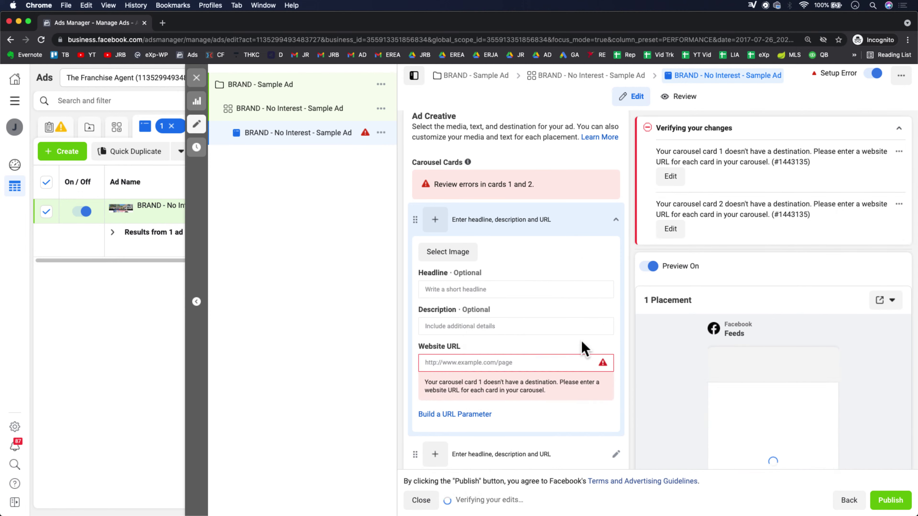
- Turn off automatic best-performing card ordering and the Page profile end card, and collapse the first carousel card
scroll(584, 349, down, 3)
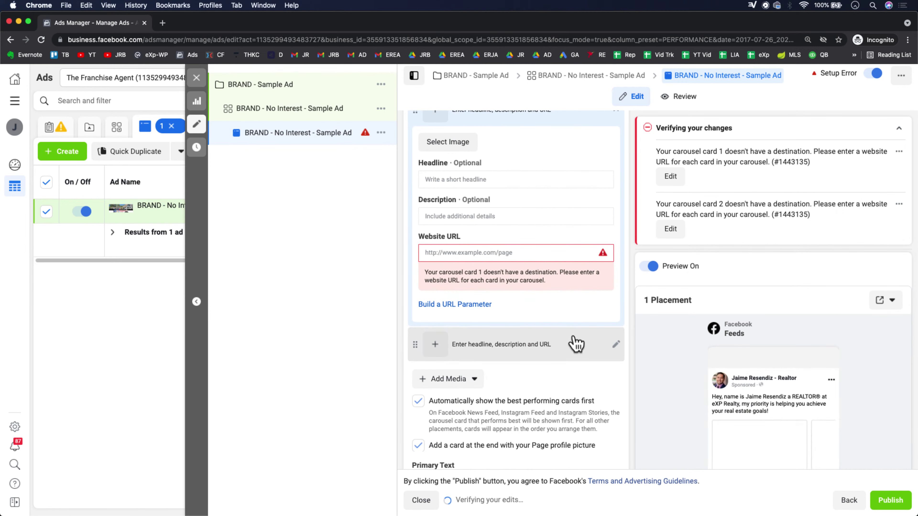
scroll(530, 346, down, 3)
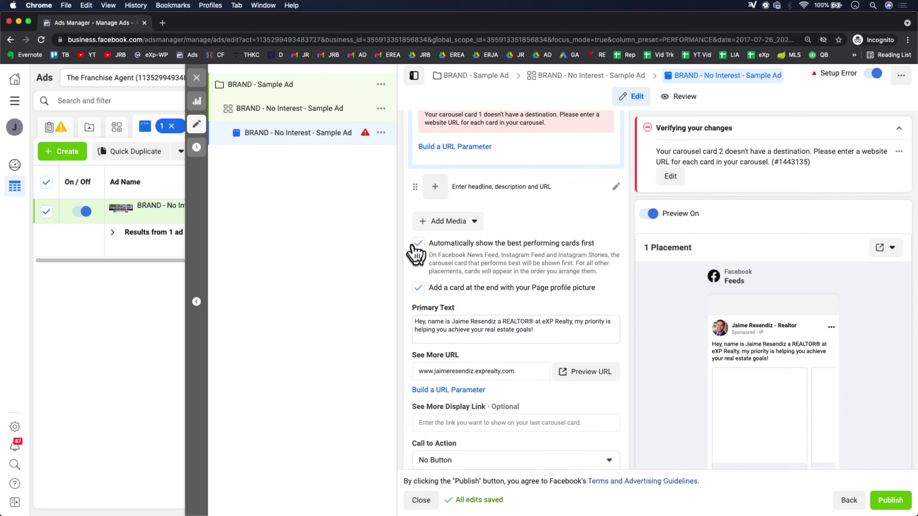
click(420, 245)
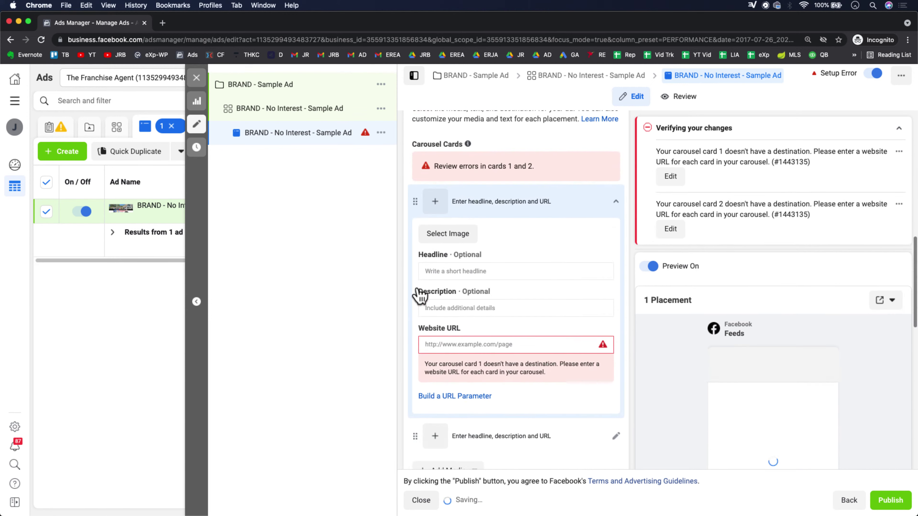
click(616, 235)
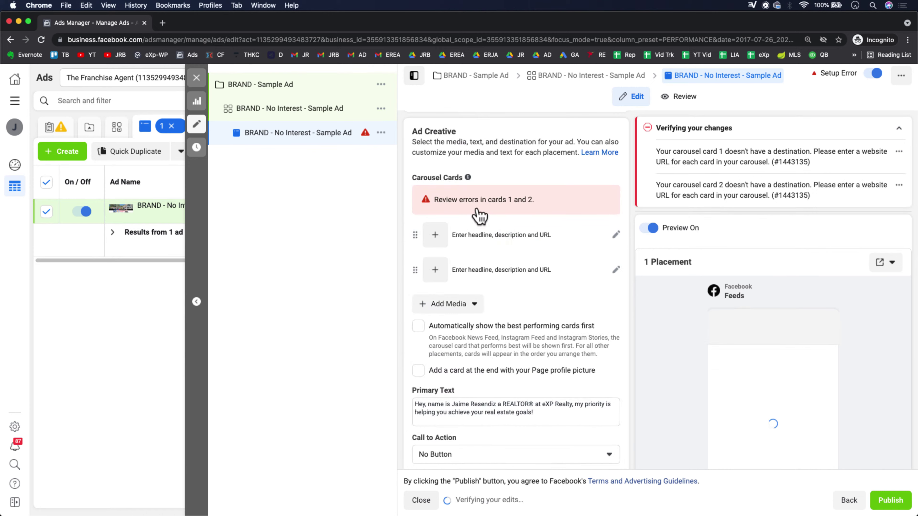
- Set the ad format back to Single Image or Video
scroll(482, 199, up, 10)
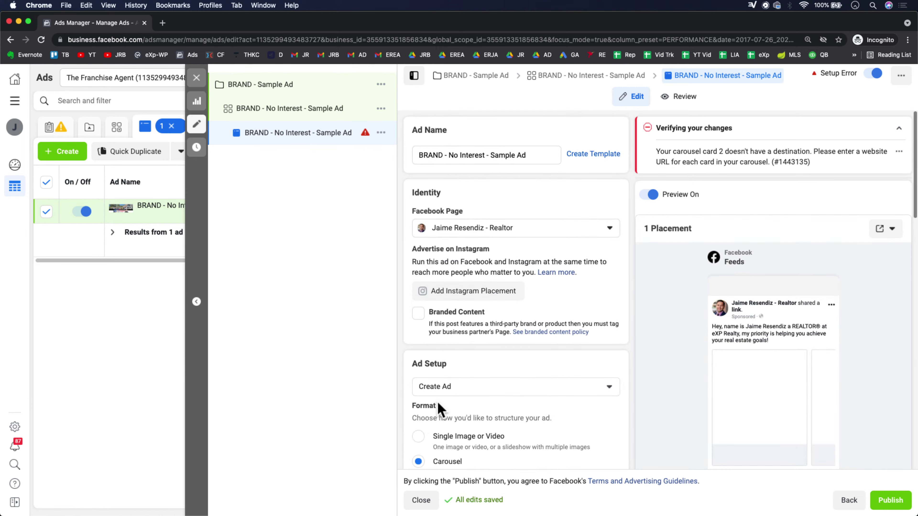
click(418, 436)
scroll(563, 396, down, 7)
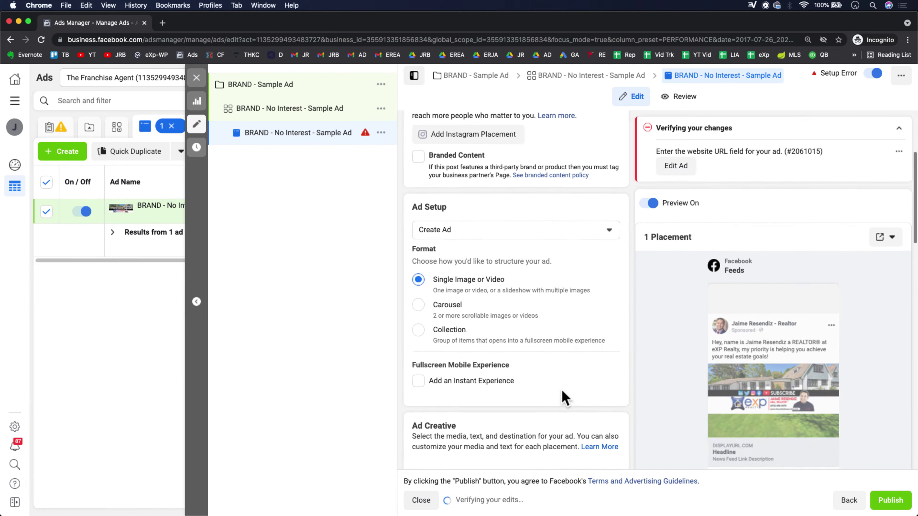
- Replace the ad's media with the 1920 × 1280 brick house photo from the account images, leaving the square crop off
scroll(562, 390, down, 1)
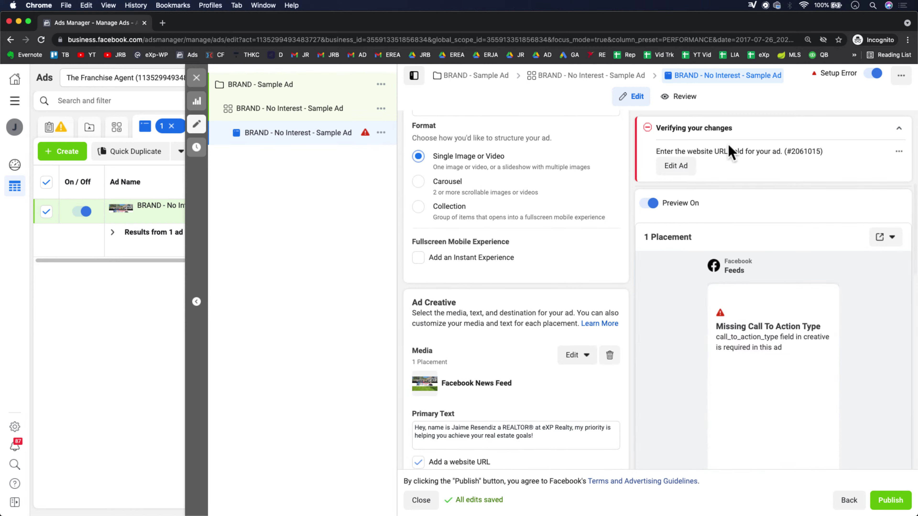
scroll(556, 347, down, 5)
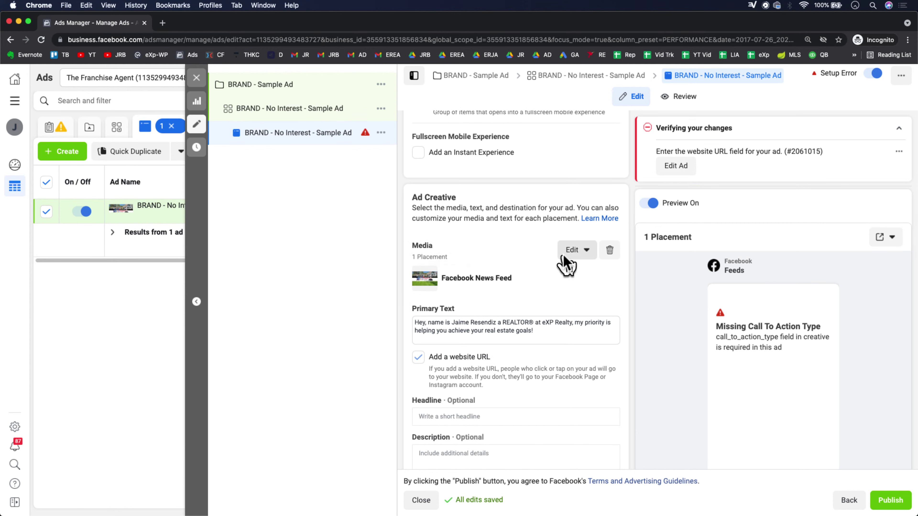
click(572, 251)
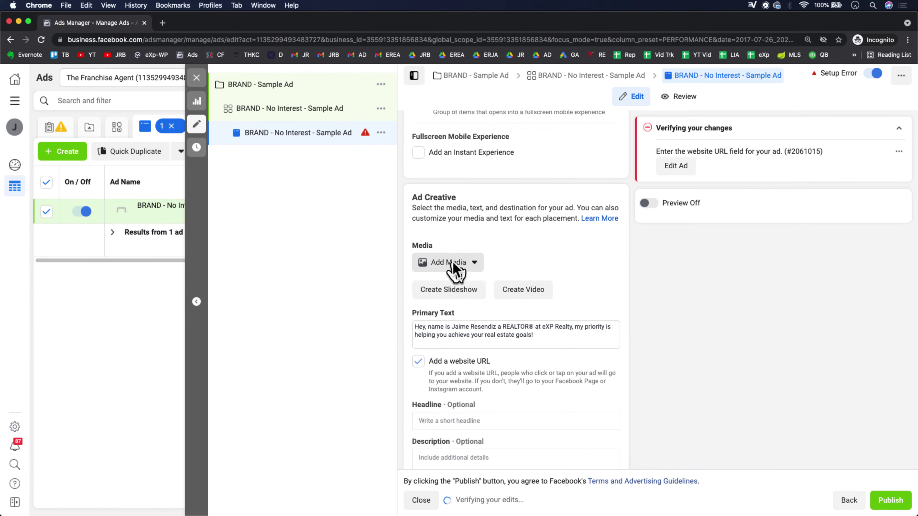
click(456, 263)
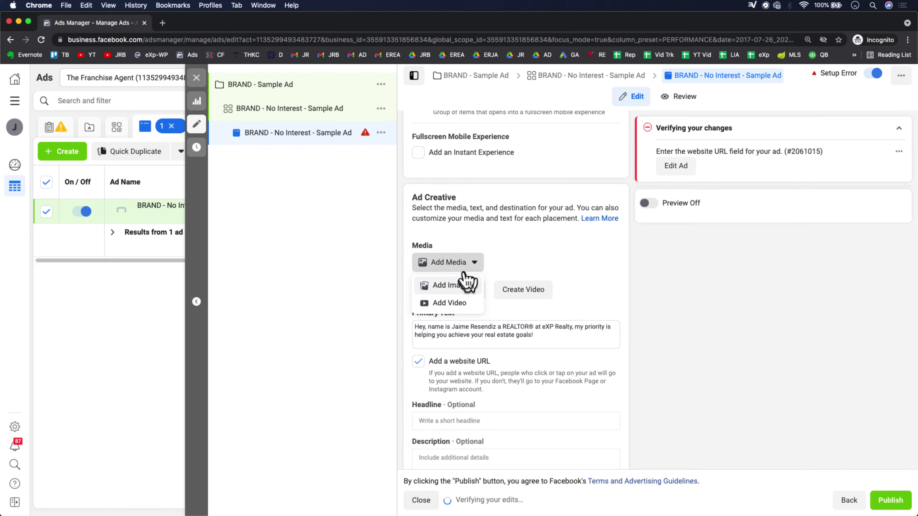
click(454, 286)
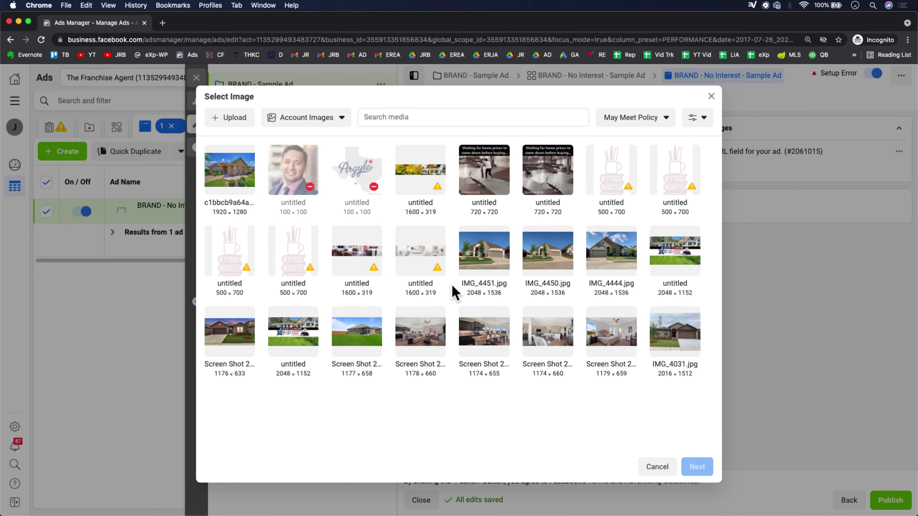
click(230, 177)
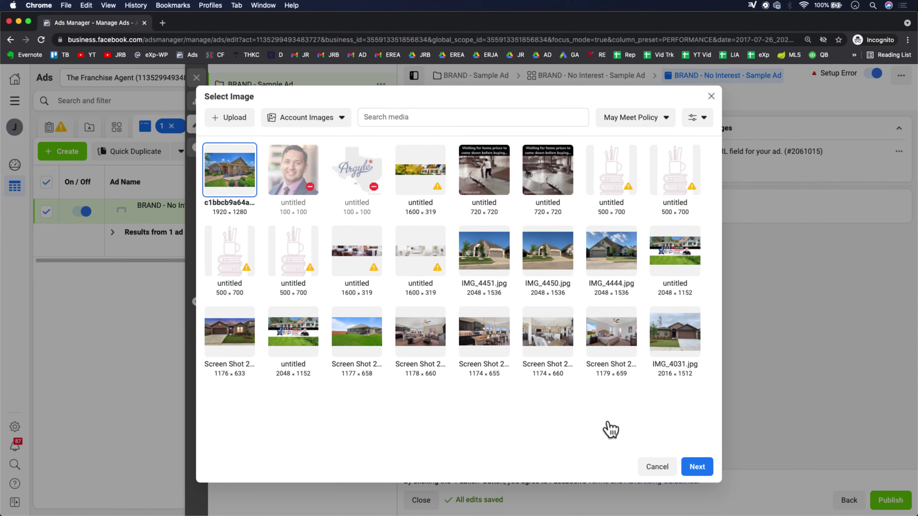
click(698, 468)
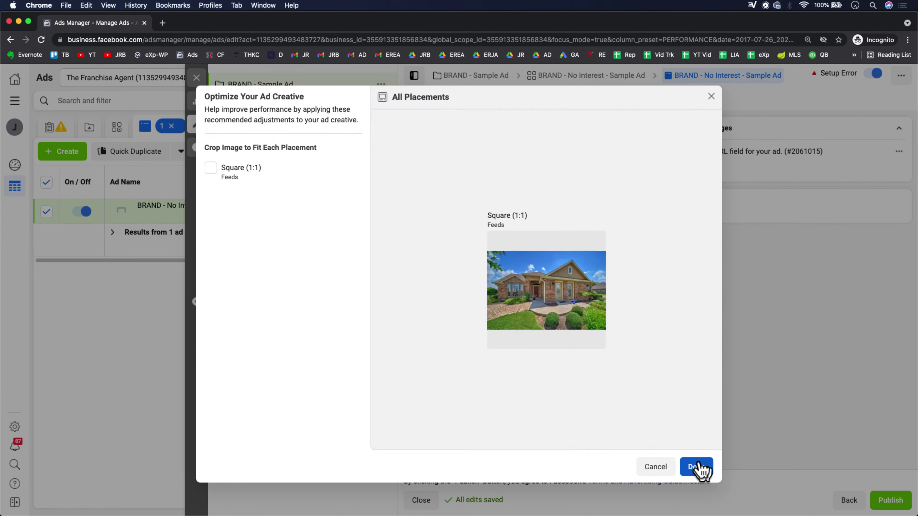
click(697, 470)
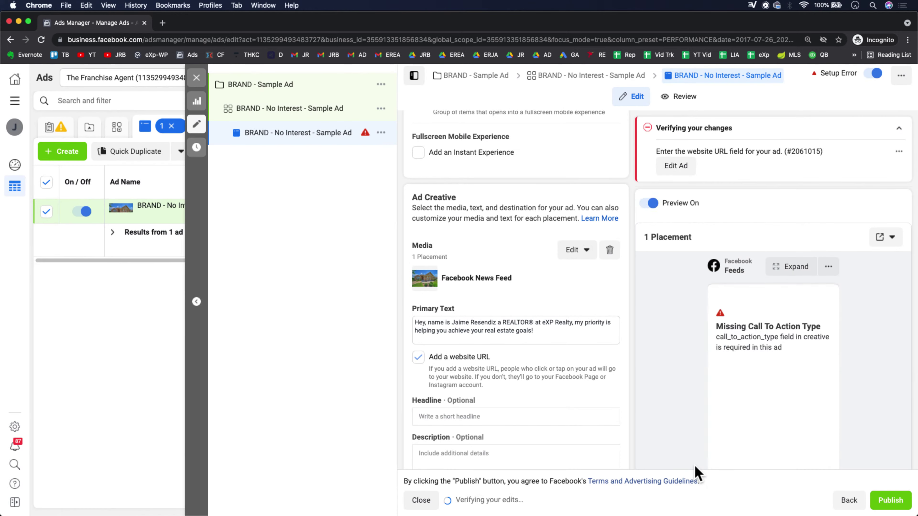
- Replace the ad's primary text with "This is an ad"
triple_click(562, 327)
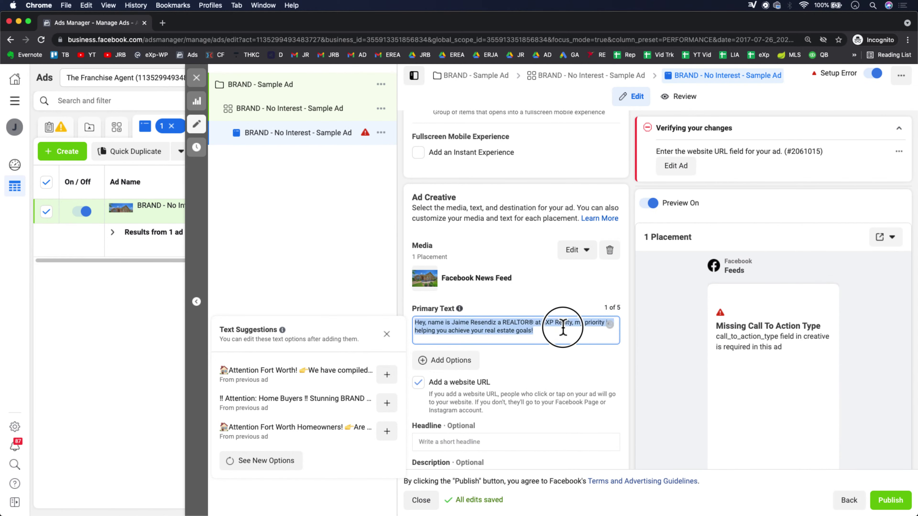
text(The)
key(BackSpace)
key(BackSpace)
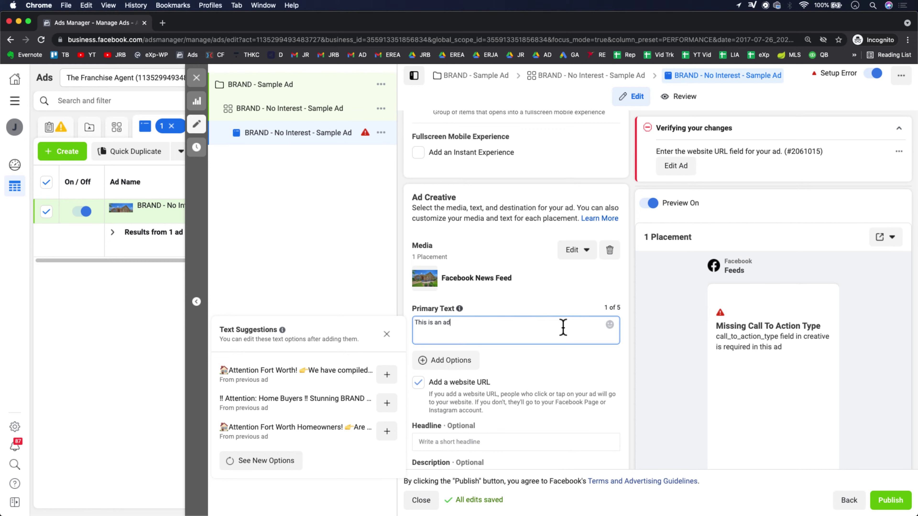
click(663, 395)
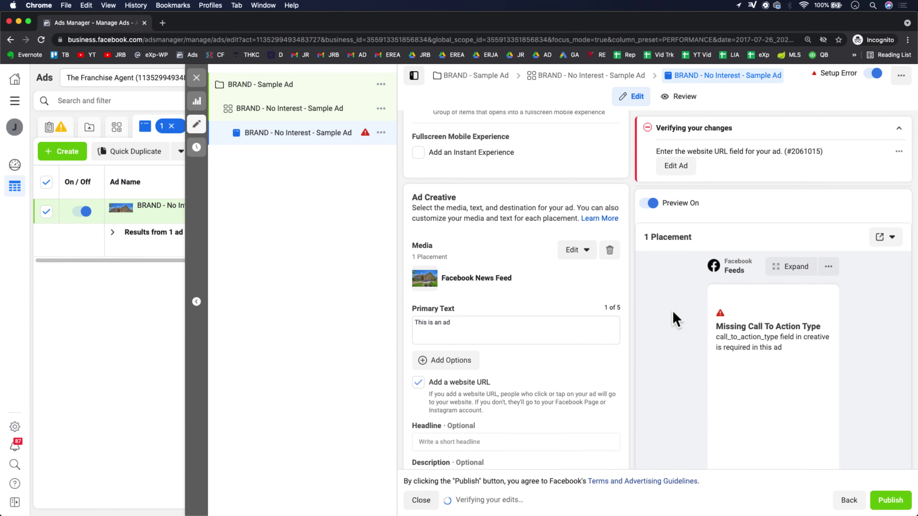
- Turn the ad preview off and back on to refresh it
scroll(672, 314, down, 2)
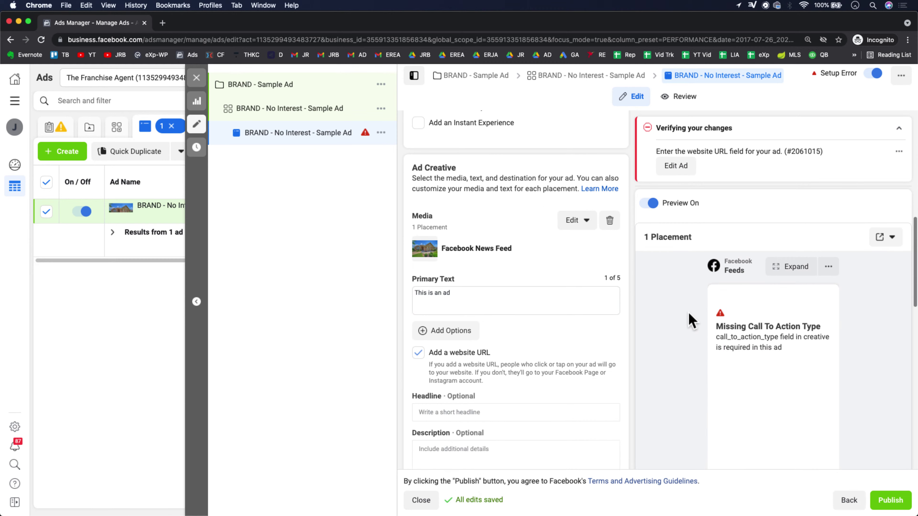
click(648, 206)
click(648, 206)
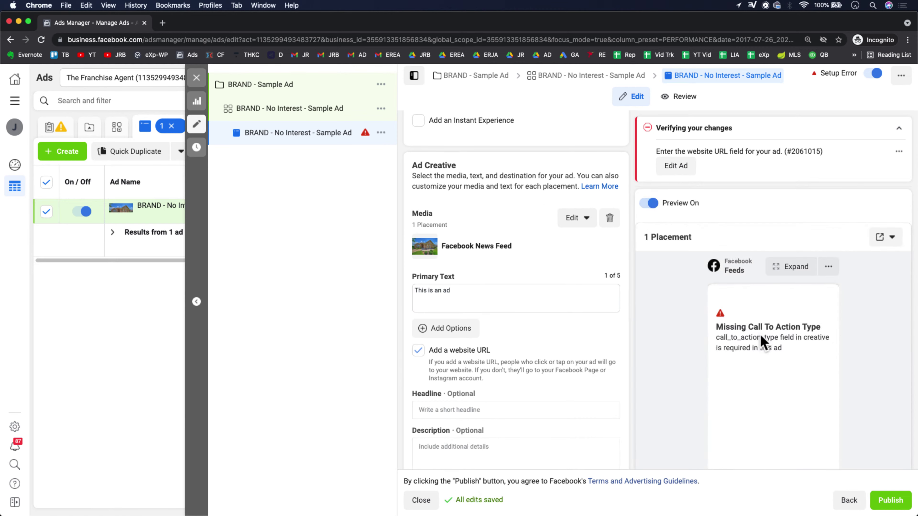
- Enter the realtor's website address as the ad's website URL and check the updated ad preview
scroll(734, 347, down, 2)
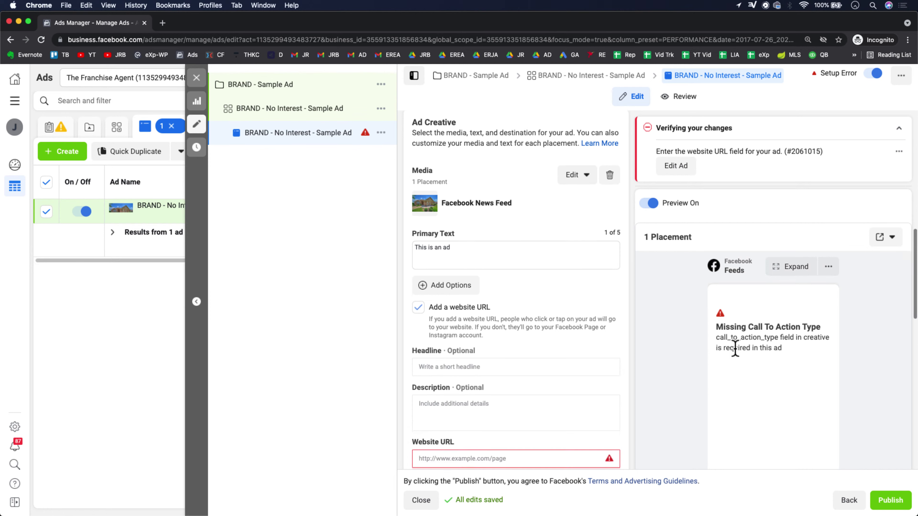
click(470, 459)
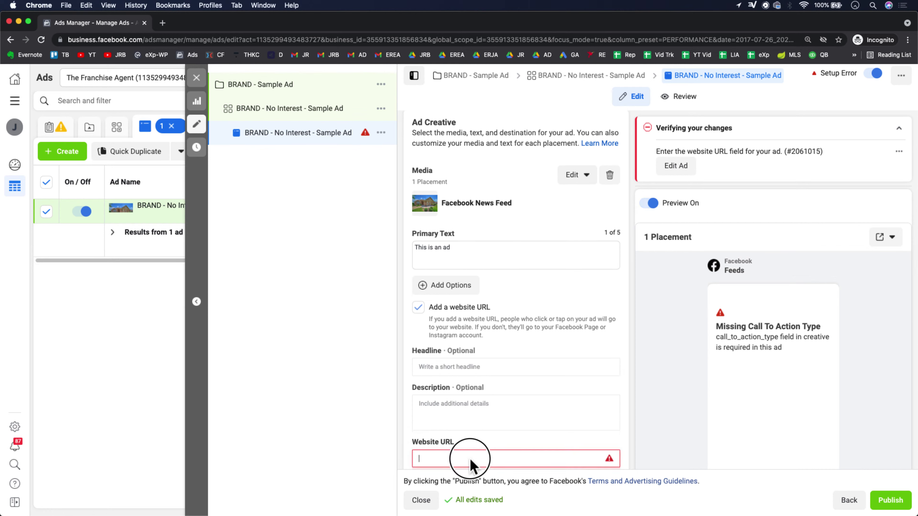
text(www.jaimer)
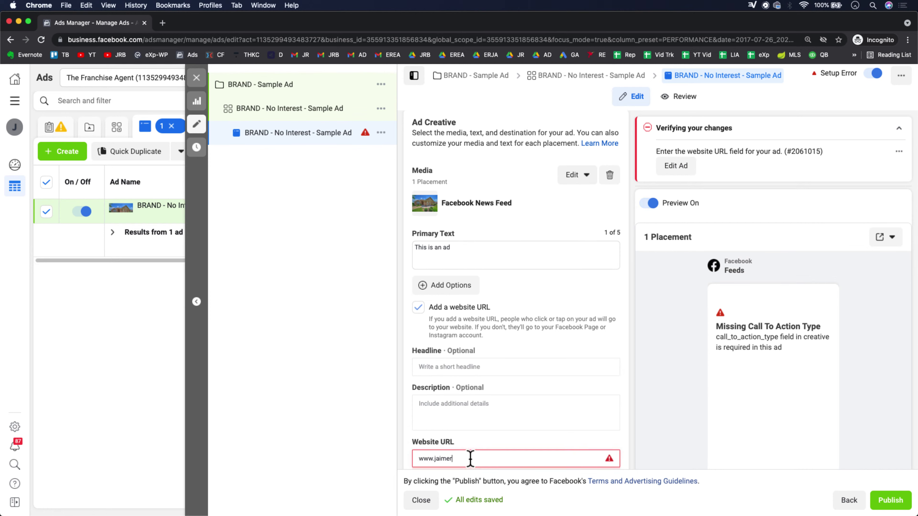
text(esendiz.com)
click(625, 400)
scroll(628, 405, down, 1)
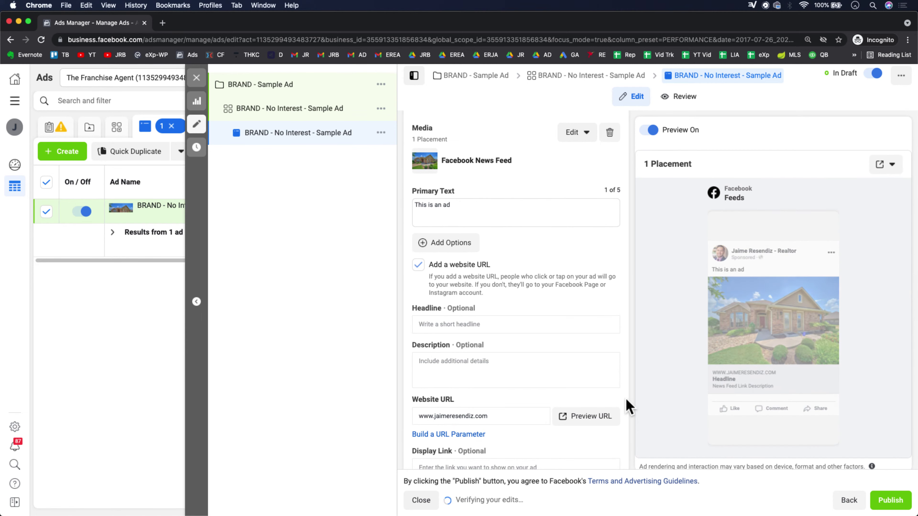
scroll(628, 406, up, 1)
mouse_move(775, 273)
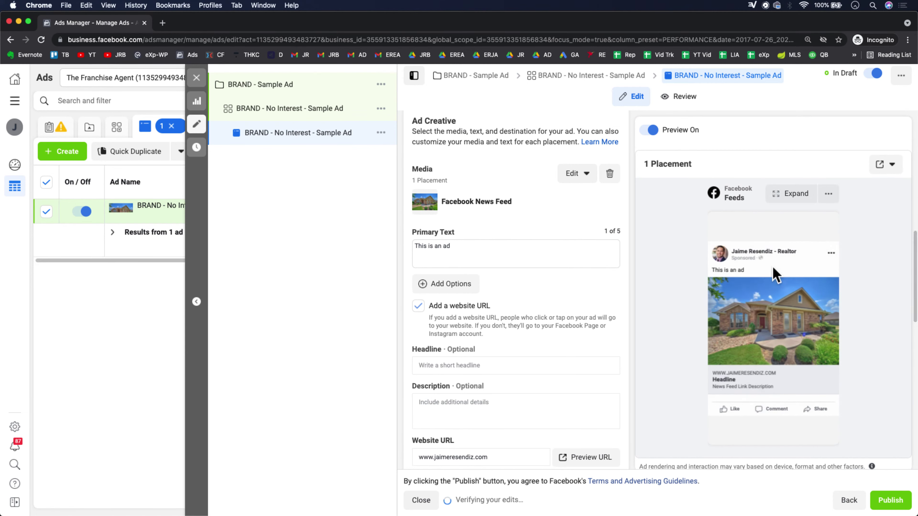
- Set the ad's headline to "This is a the headline"
right_click(544, 320)
click(495, 365)
text(This )
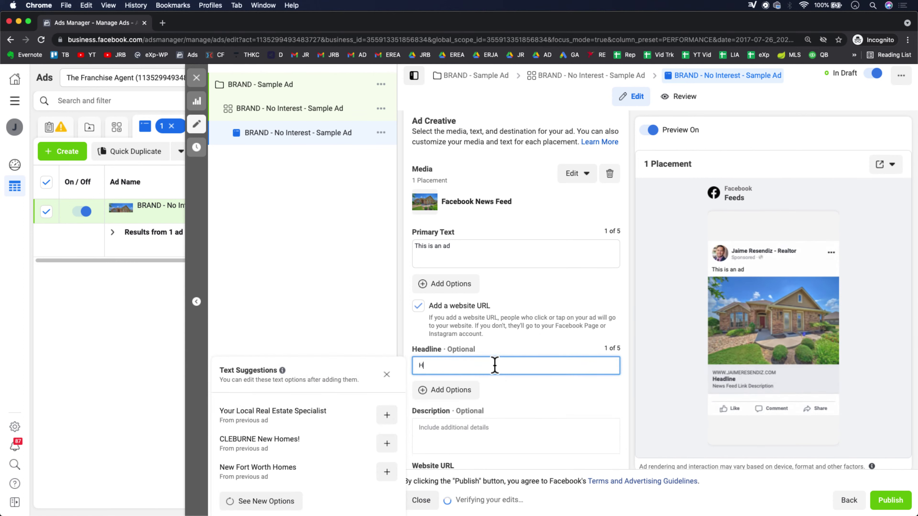
text(is a the headline)
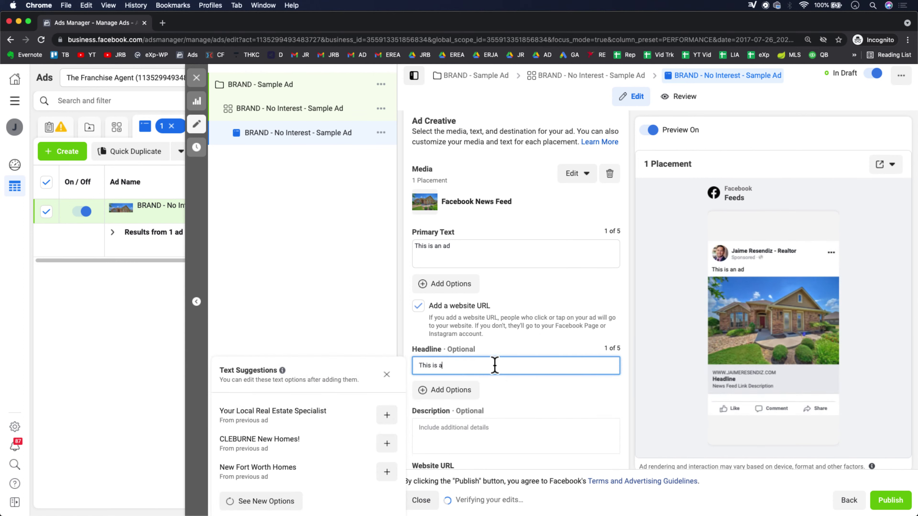
- Set the ad's description to "this is the description"
click(497, 427)
text(this is the d)
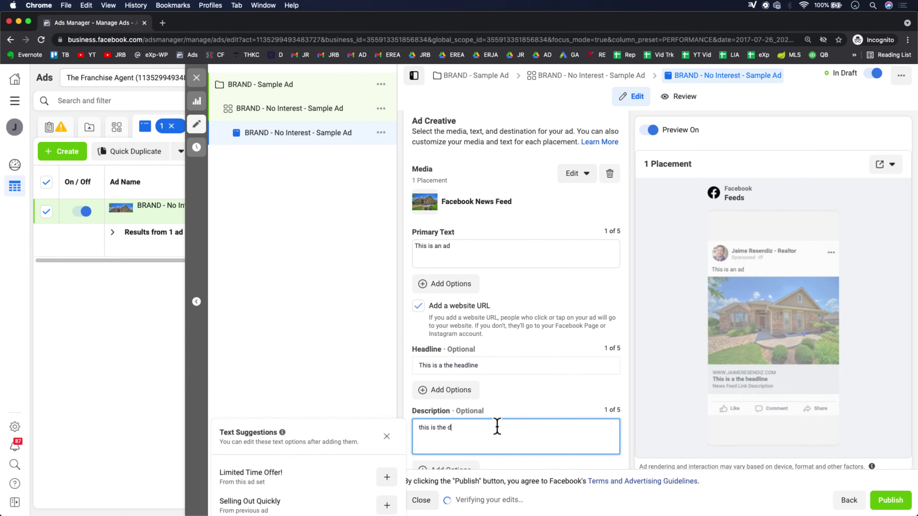
text(escription)
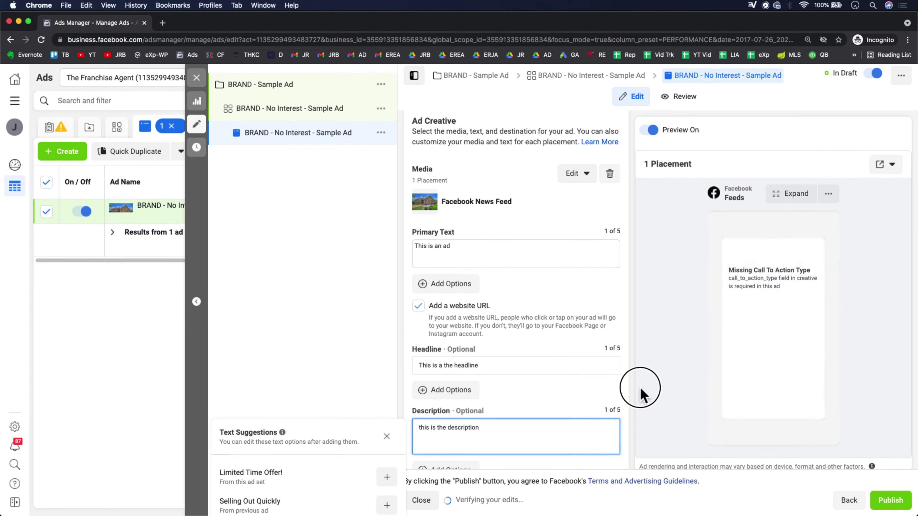
click(640, 389)
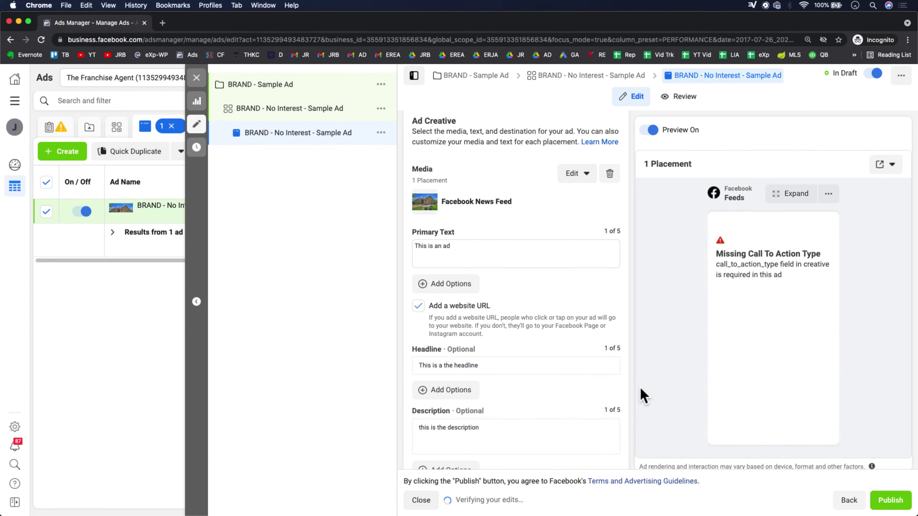
- Recheck the ad's website URL and primary text, and turn the ad preview off and on twice to refresh it
scroll(640, 386, down, 5)
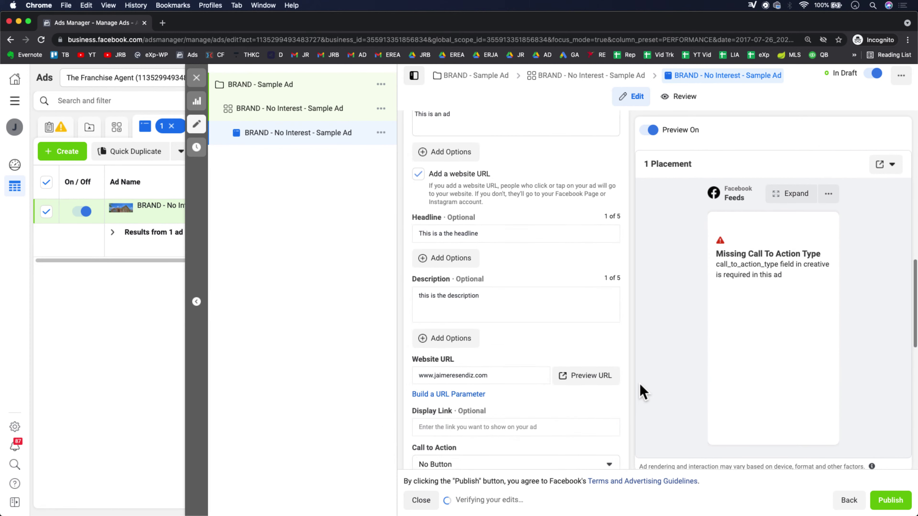
click(492, 380)
click(502, 376)
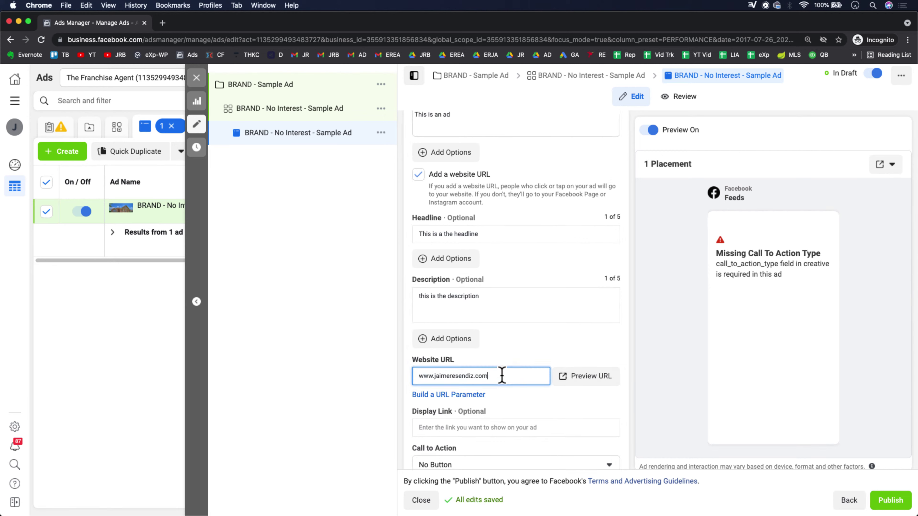
scroll(639, 343, up, 3)
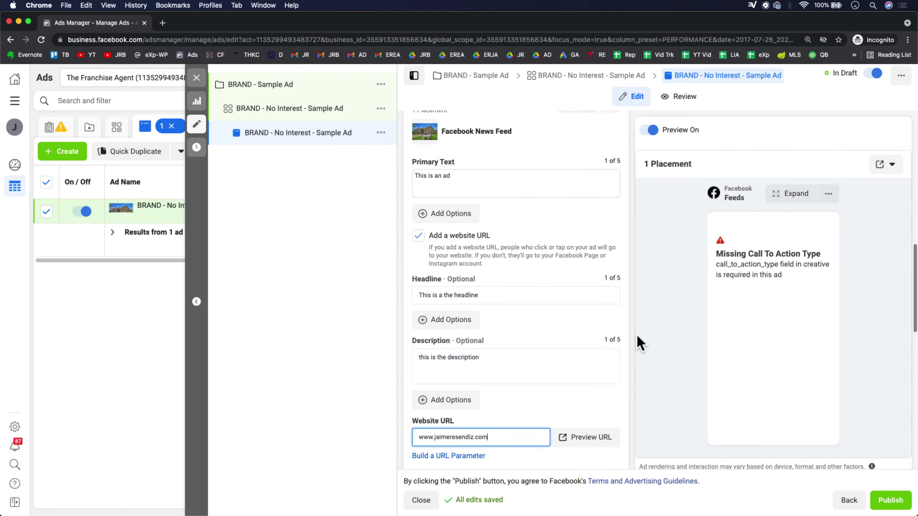
click(477, 184)
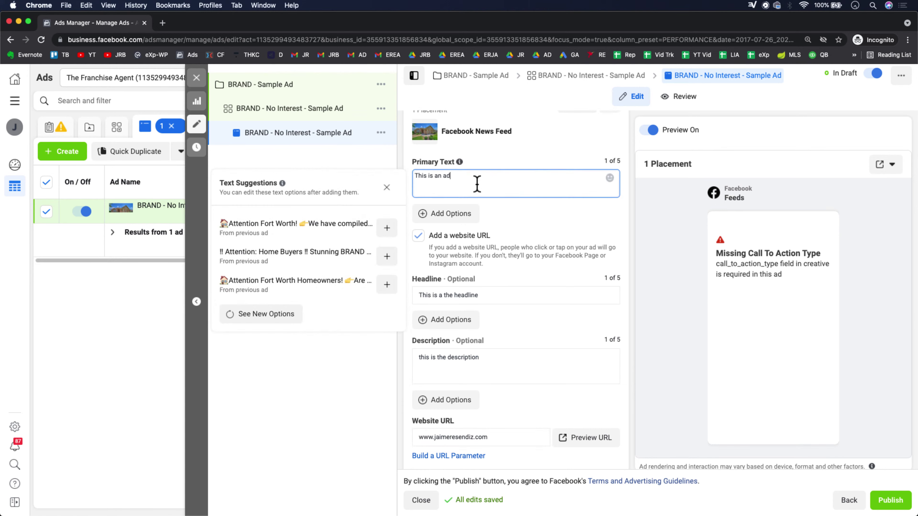
click(650, 131)
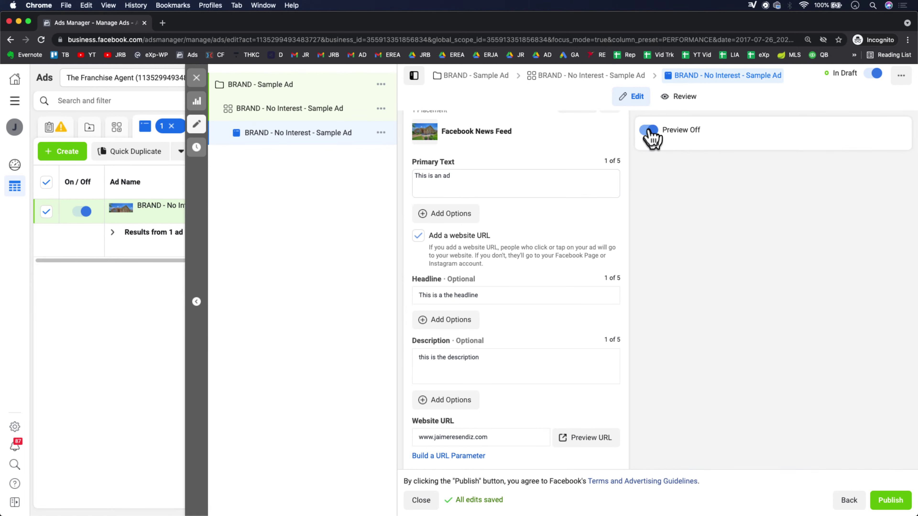
click(649, 131)
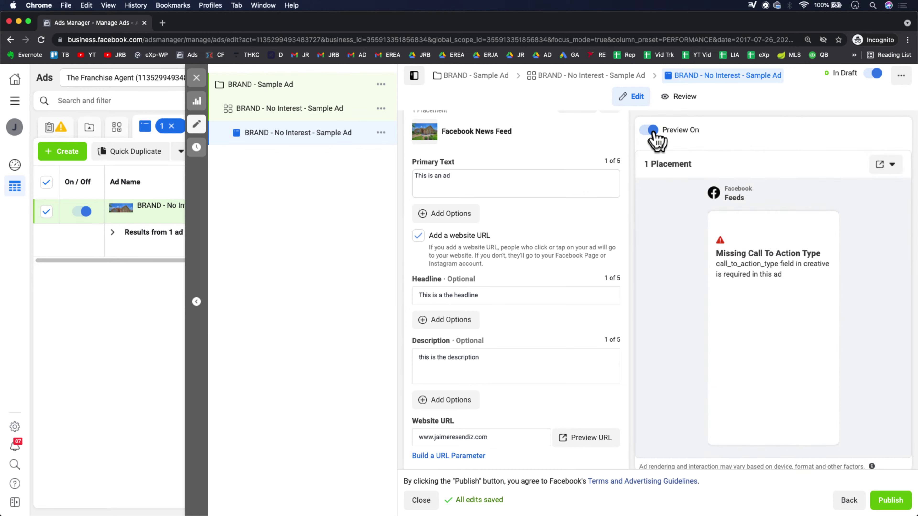
click(649, 131)
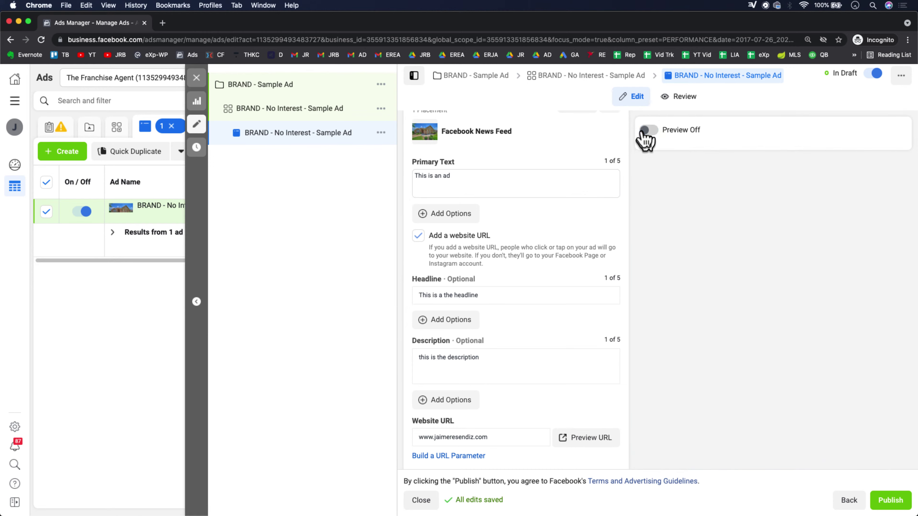
click(646, 131)
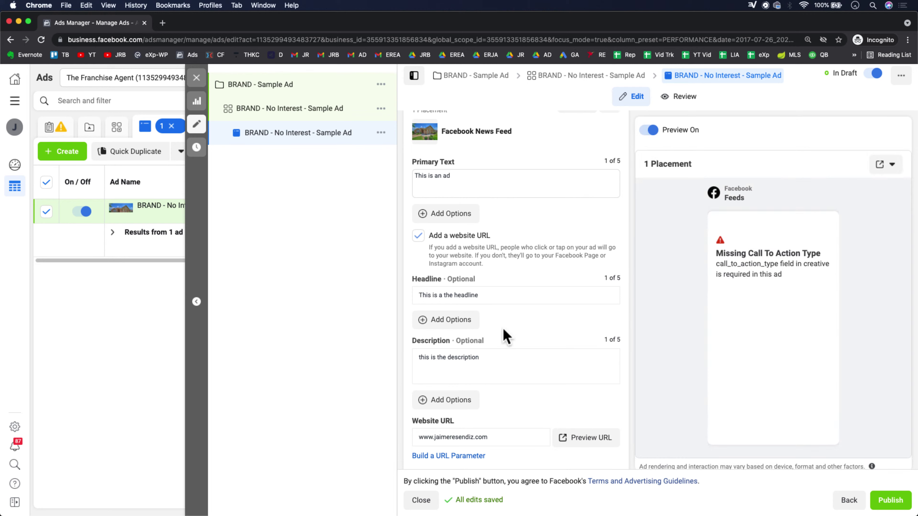
- Set the ad's call to action to Watch More
scroll(506, 336, up, 1)
scroll(506, 336, down, 4)
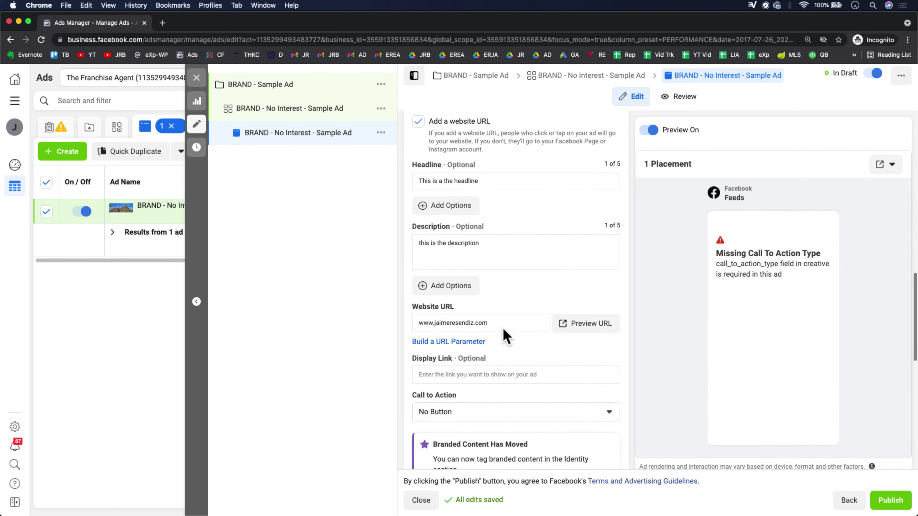
scroll(506, 337, down, 3)
click(504, 314)
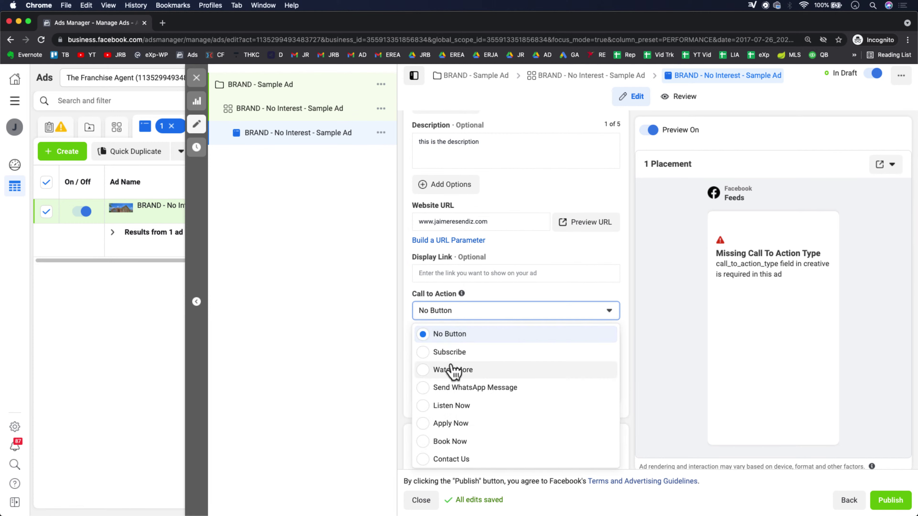
click(452, 369)
- Change the ad's call to action to Learn More
click(484, 319)
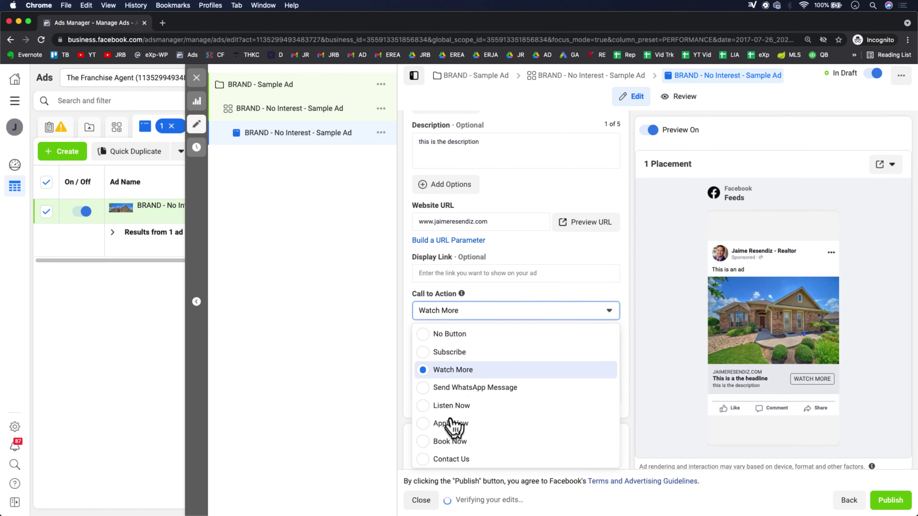
scroll(494, 404, down, 2)
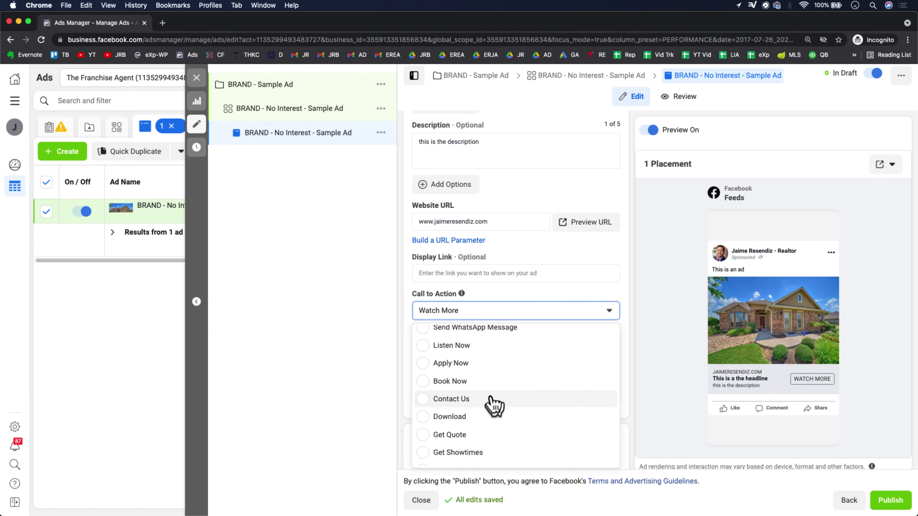
scroll(493, 405, down, 2)
click(469, 408)
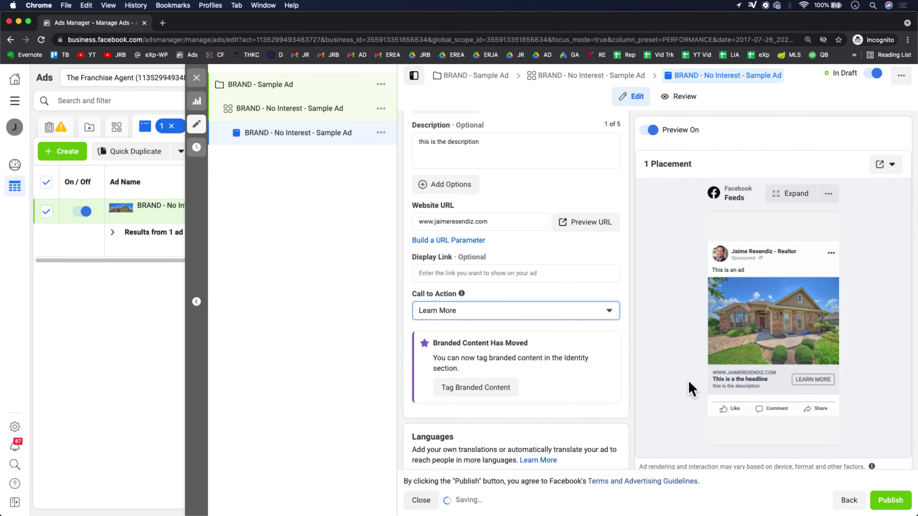
scroll(646, 332, up, 3)
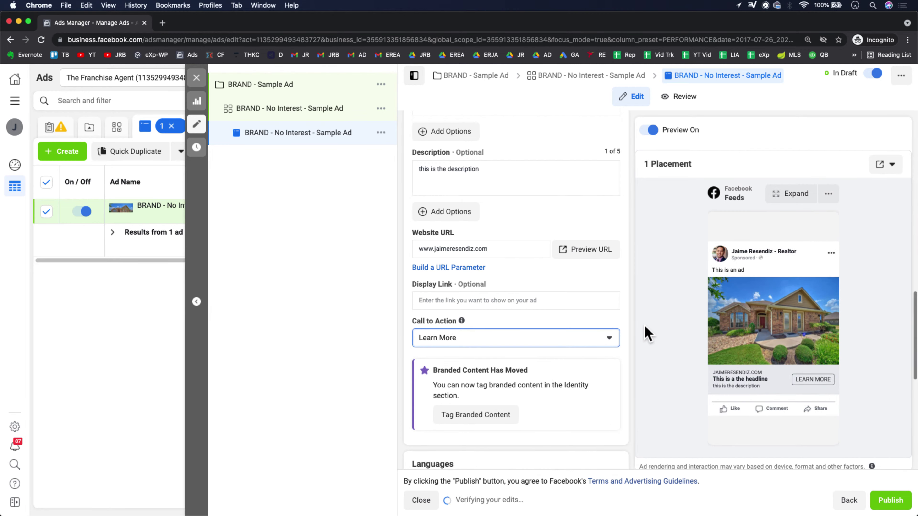
scroll(646, 332, up, 1)
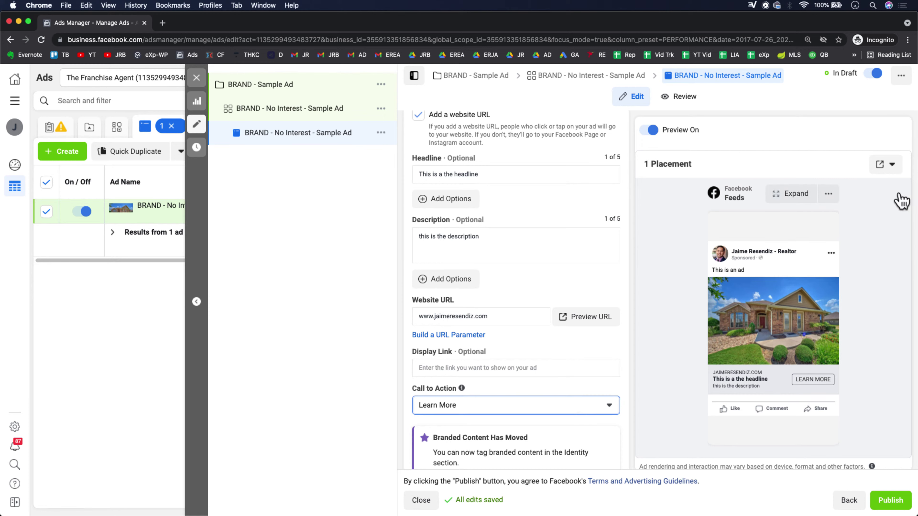
- Show the preview's sharing and on-device options, close them, and review the ad's creative fields against the preview
click(892, 165)
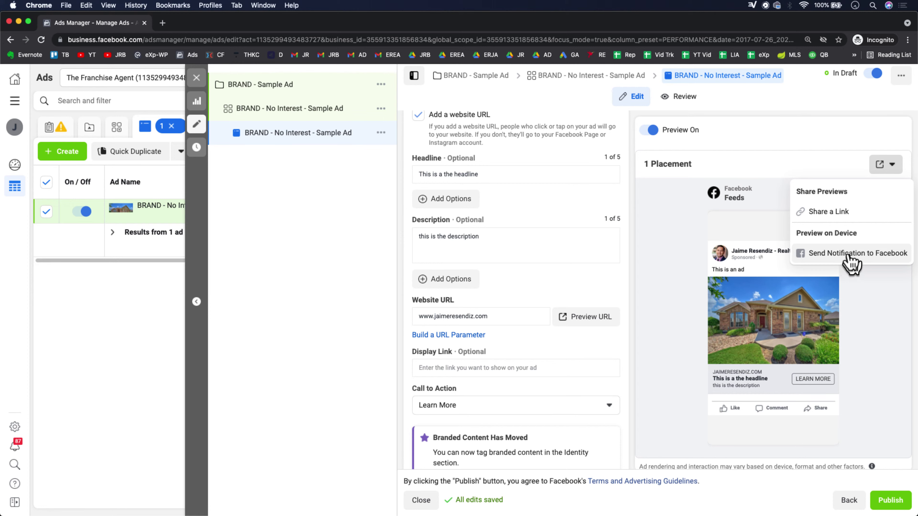
click(870, 359)
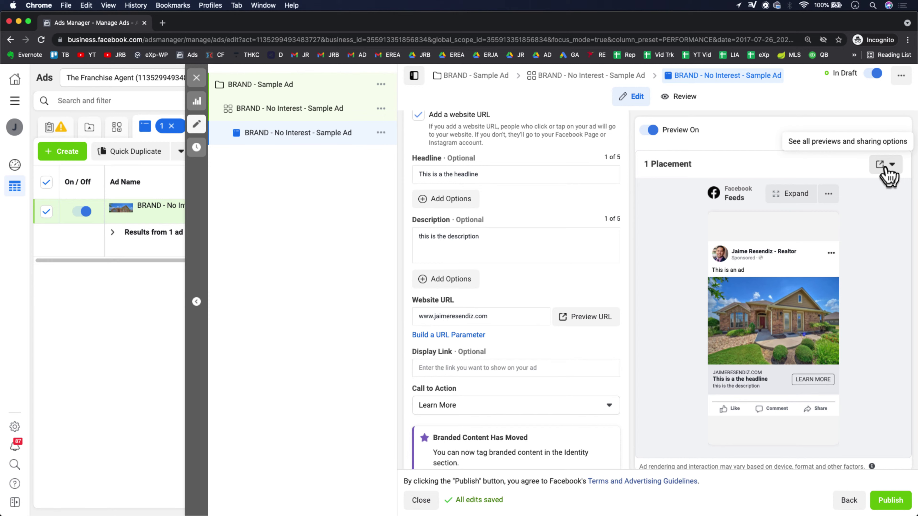
scroll(501, 242, up, 3)
scroll(500, 241, down, 3)
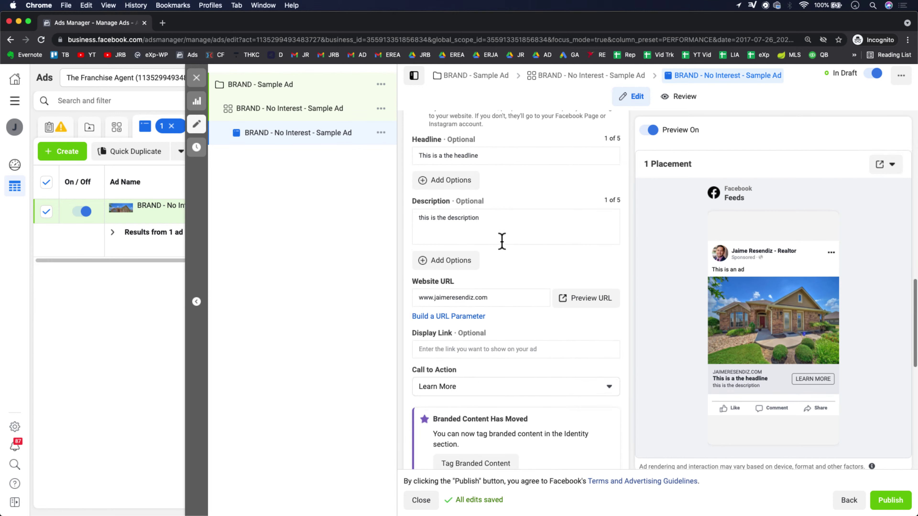
scroll(502, 240, up, 6)
scroll(501, 240, down, 1)
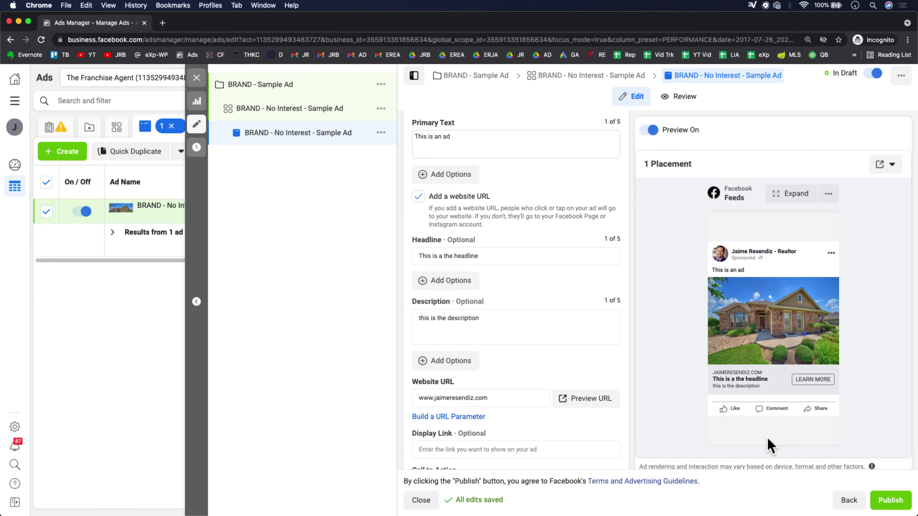
scroll(768, 438, up, 1)
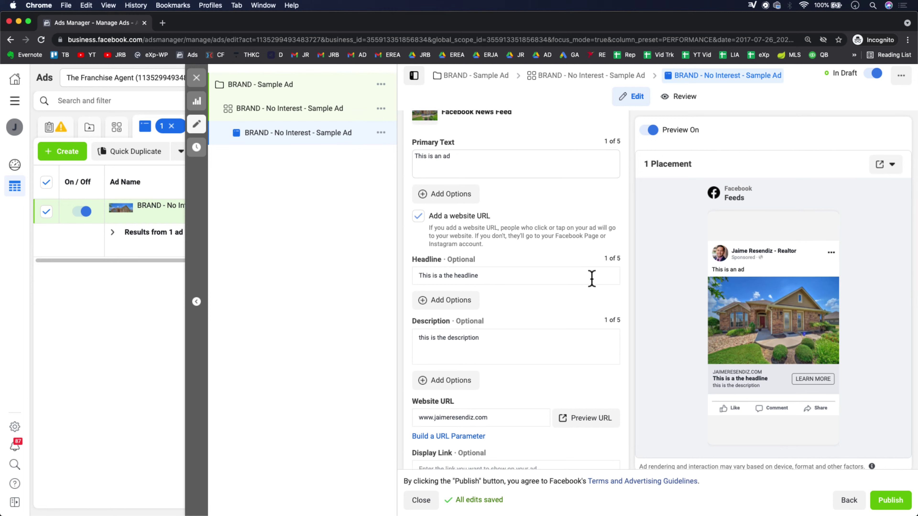
- Review the ad's call to action, branded content, languages and tracking settings
scroll(592, 278, down, 10)
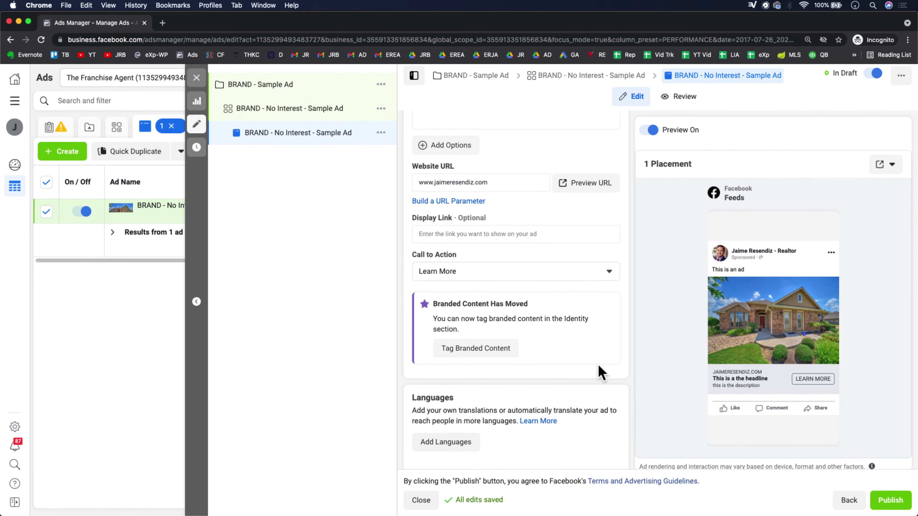
scroll(600, 373, down, 3)
scroll(600, 372, down, 2)
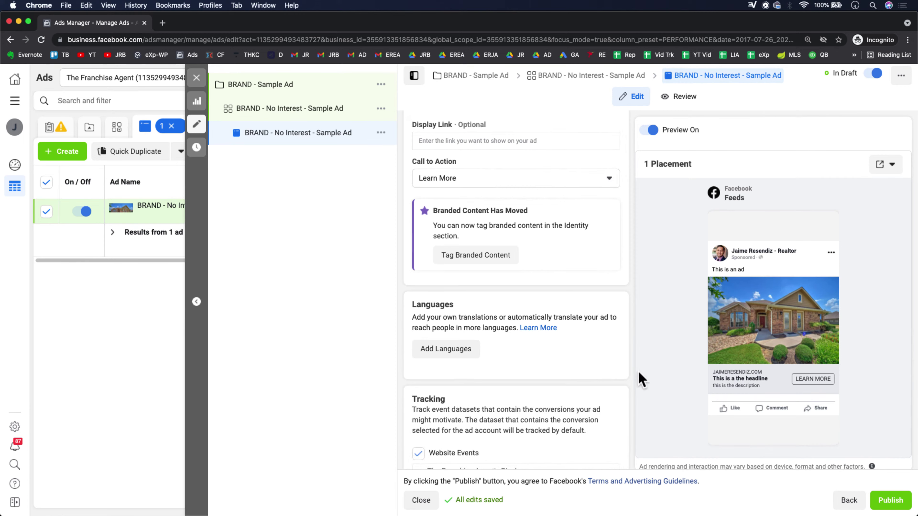
scroll(645, 358, down, 7)
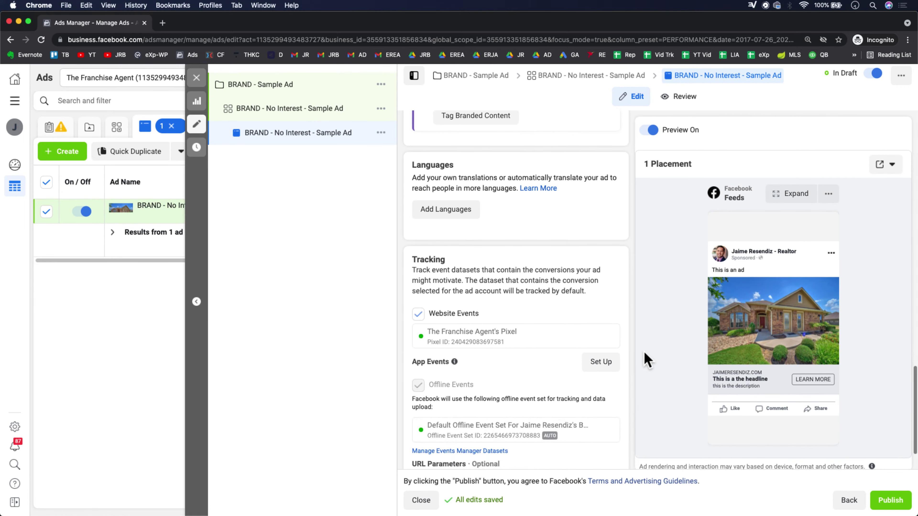
scroll(645, 359, down, 3)
scroll(645, 359, up, 7)
scroll(645, 358, up, 5)
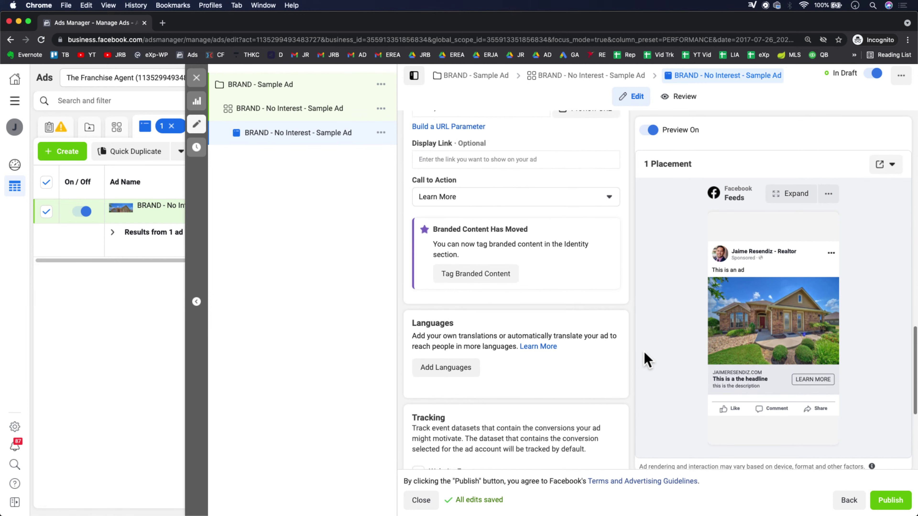